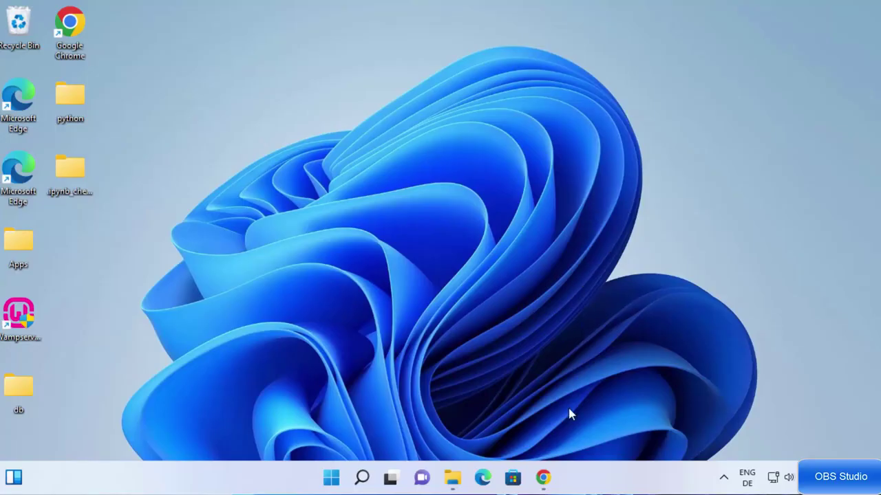
# Open the OBS project website from the Google results in Chrome and download the Windows version of OBS Studio.
pyautogui.click(543, 477)
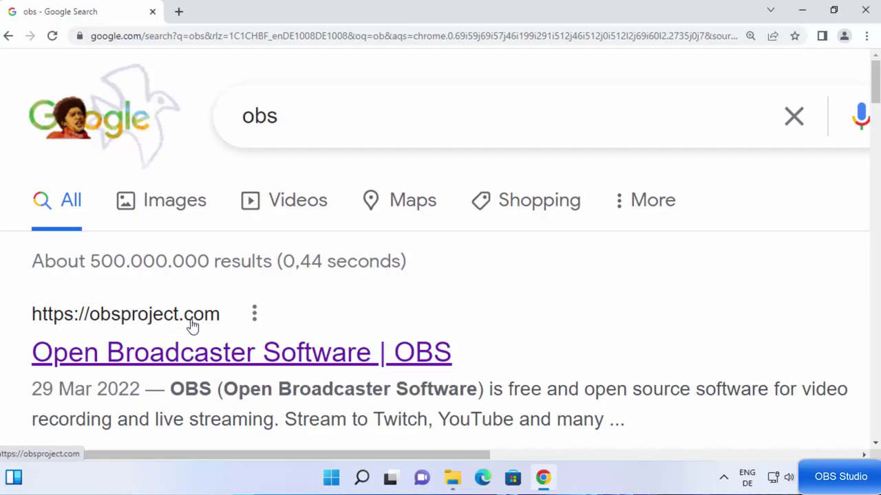
pyautogui.click(172, 359)
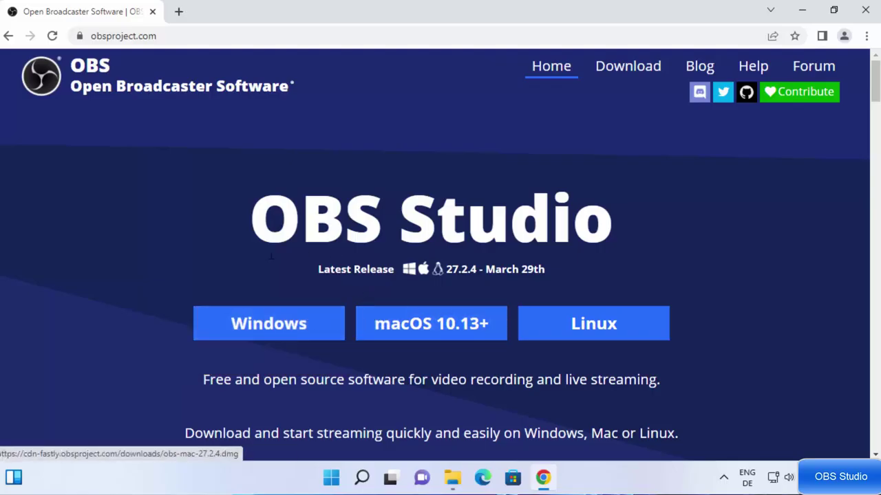
pyautogui.click(260, 330)
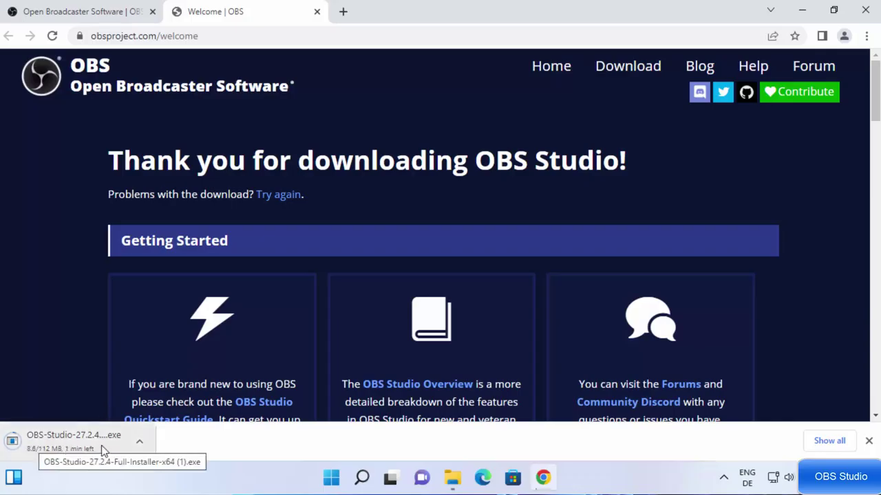
# Cancel the running download of the OBS Studio installer.
pyautogui.click(138, 446)
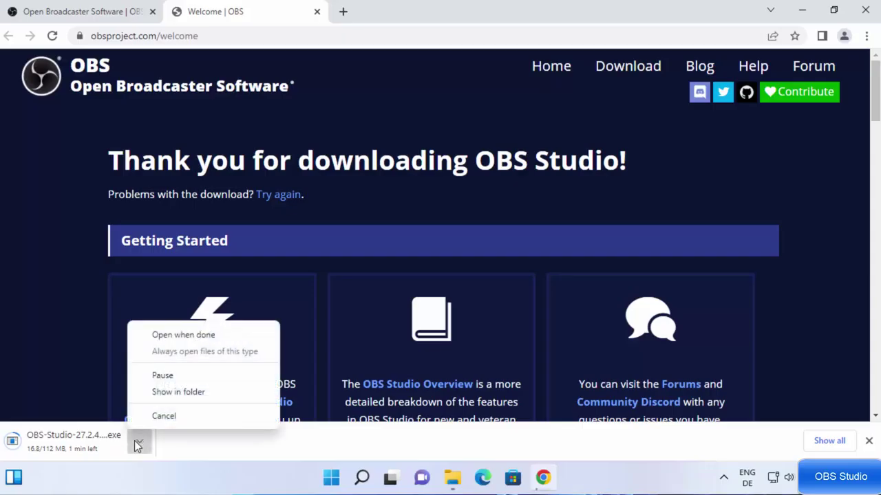
pyautogui.click(143, 417)
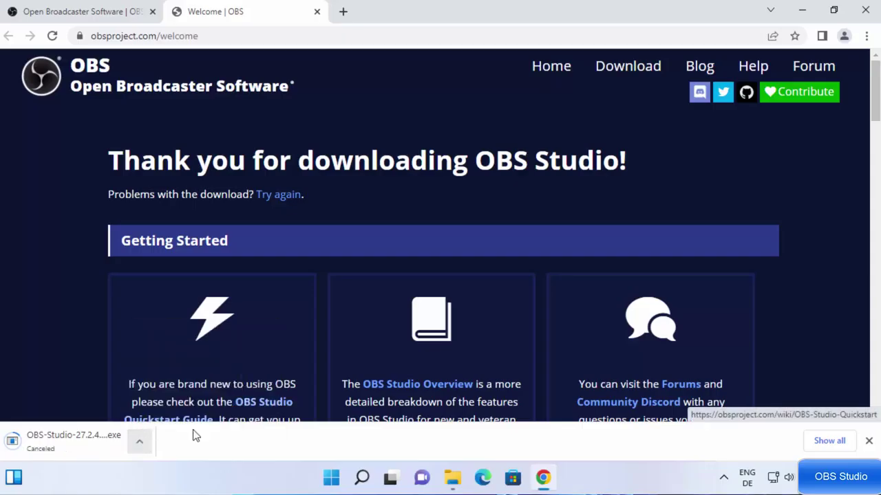
# Run OBS-Studio-27.2.4-Full-Installer-x64 from the Downloads folder and allow it to make changes to the device.
pyautogui.click(453, 481)
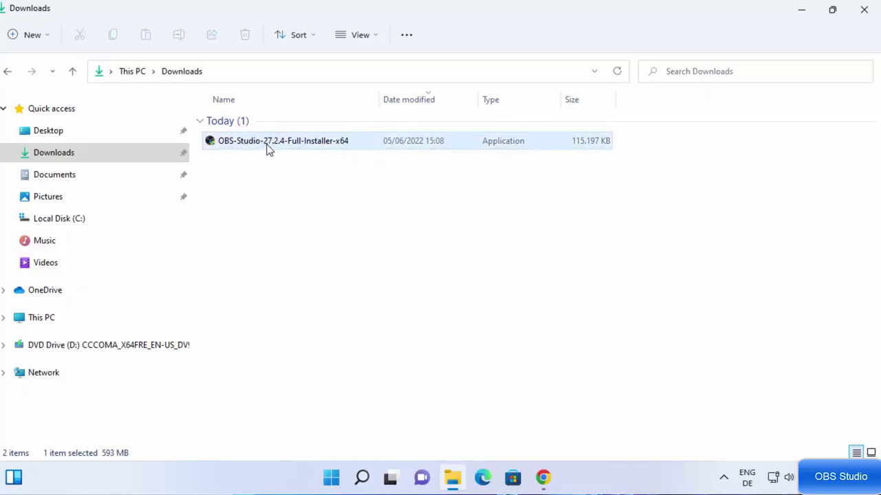
pyautogui.doubleClick(325, 143)
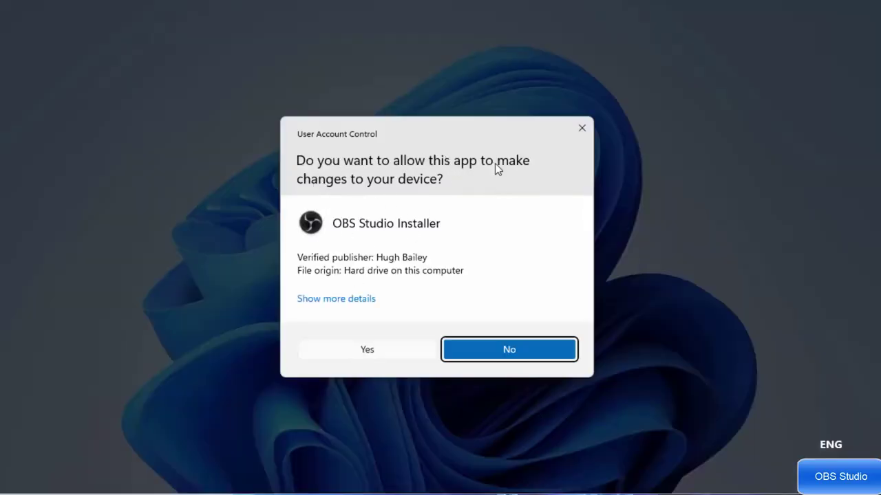
pyautogui.click(367, 351)
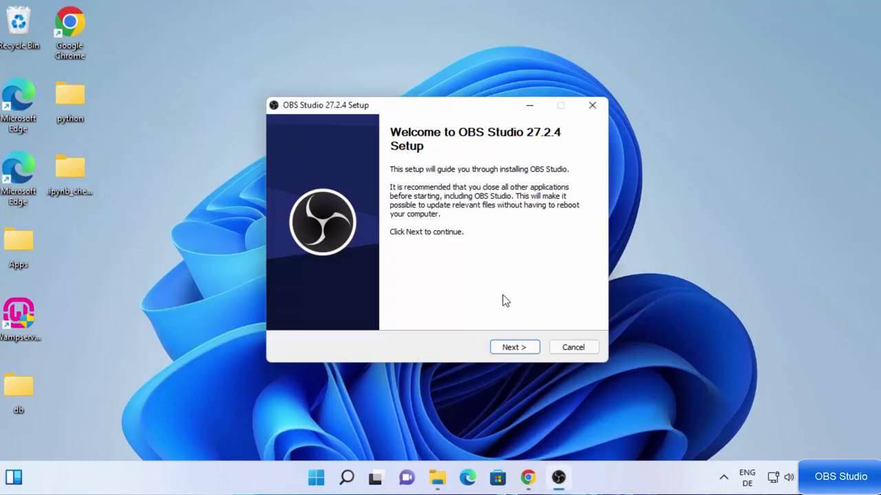
# Continue past the setup welcome page, read the license terms to the end and proceed to the install location.
pyautogui.click(506, 350)
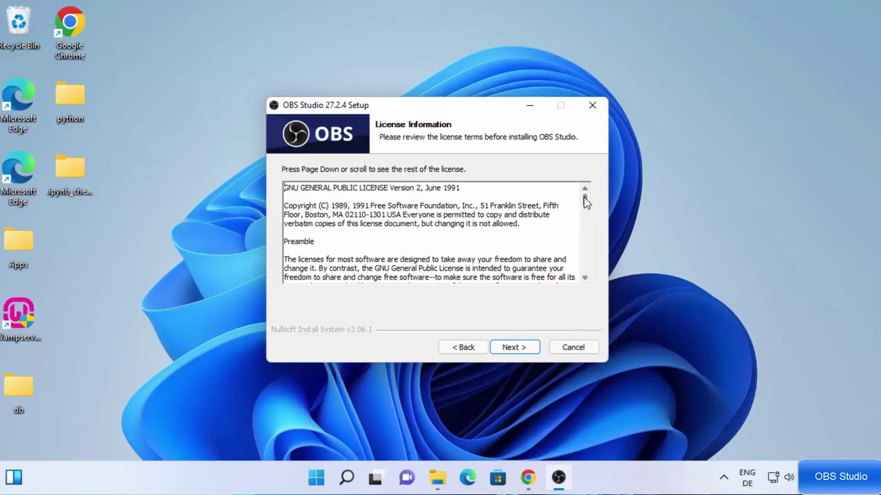
pyautogui.moveTo(583, 196); pyautogui.dragTo(584, 267)
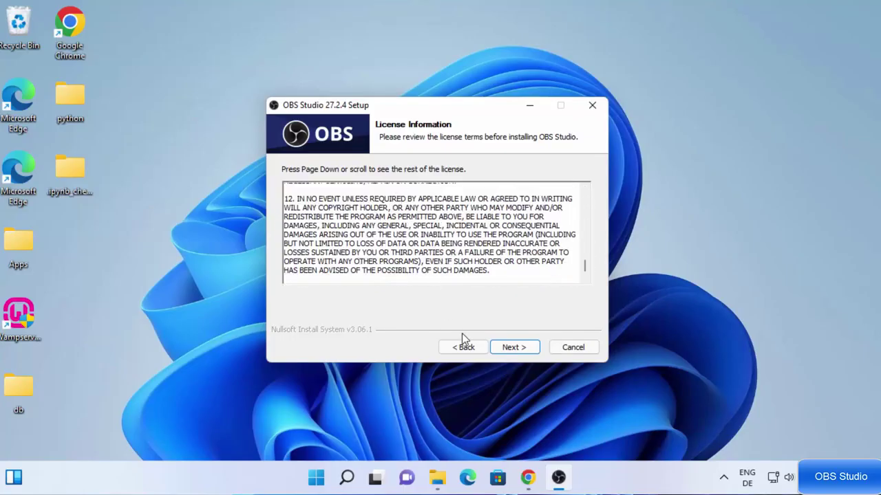
pyautogui.click(507, 347)
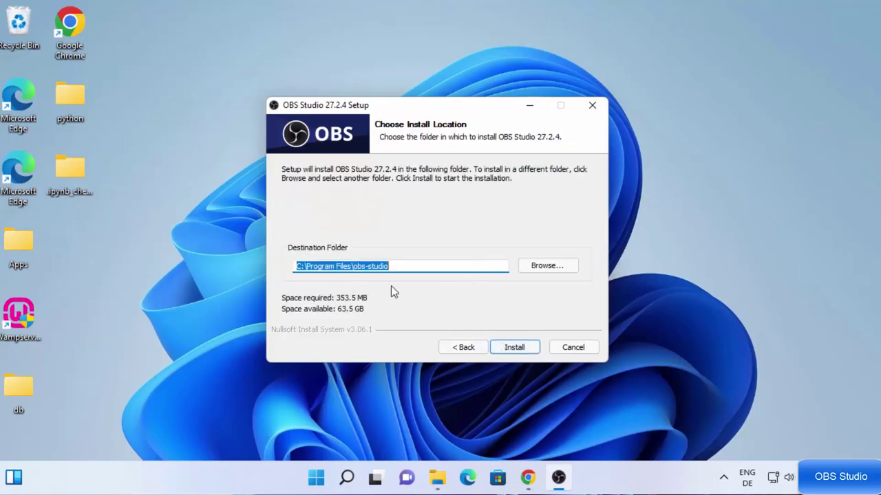
# Install OBS Studio in C:\Program Files\obs-studio and finish the setup with Launch OBS Studio 27.2.4 enabled.
pyautogui.click(333, 263)
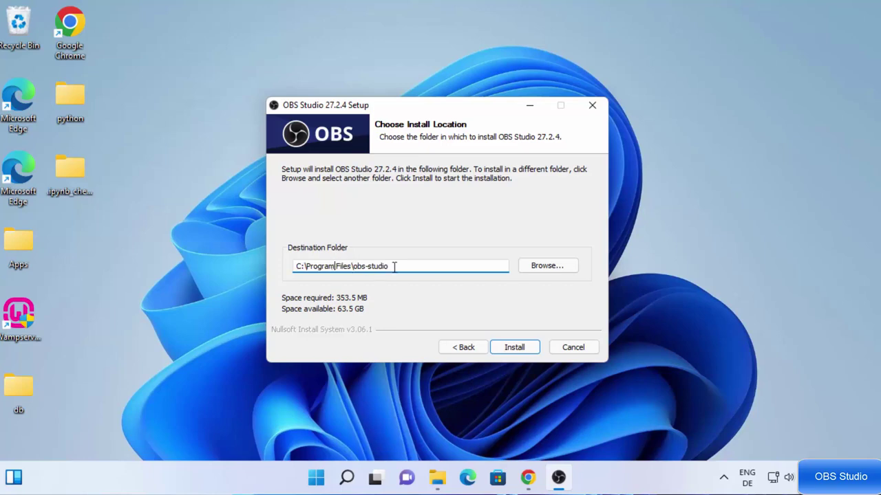
pyautogui.moveTo(407, 266); pyautogui.dragTo(286, 269)
pyautogui.click(287, 269)
pyautogui.moveTo(389, 266); pyautogui.dragTo(263, 268)
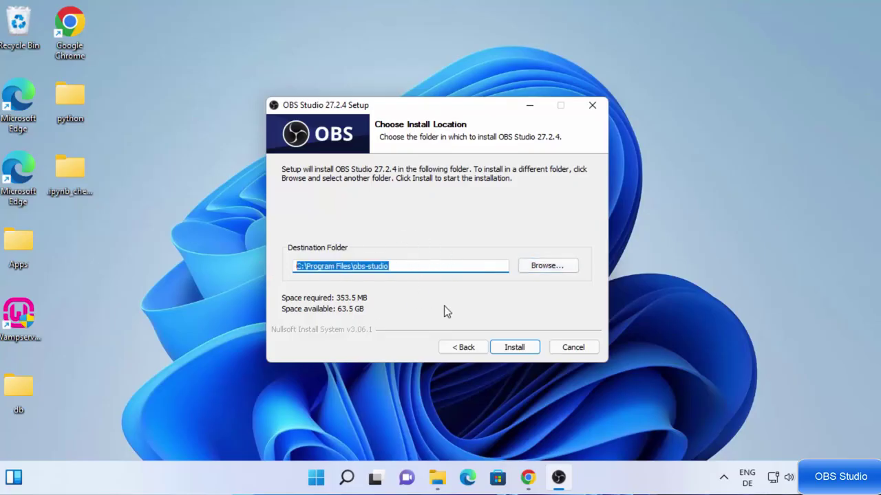
pyautogui.click(523, 347)
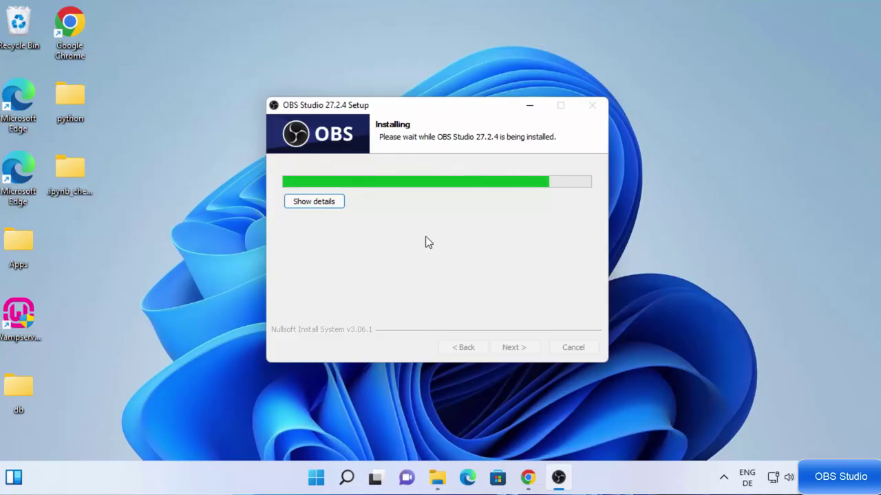
pyautogui.click(318, 207)
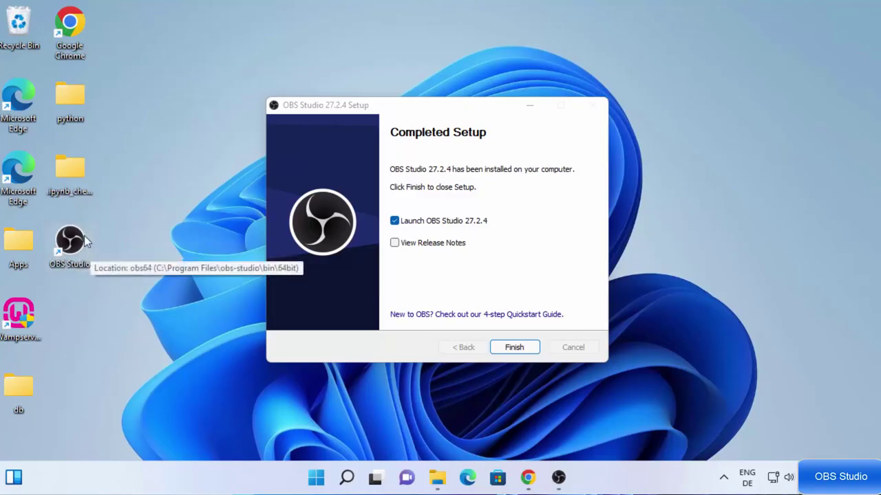
pyautogui.click(512, 350)
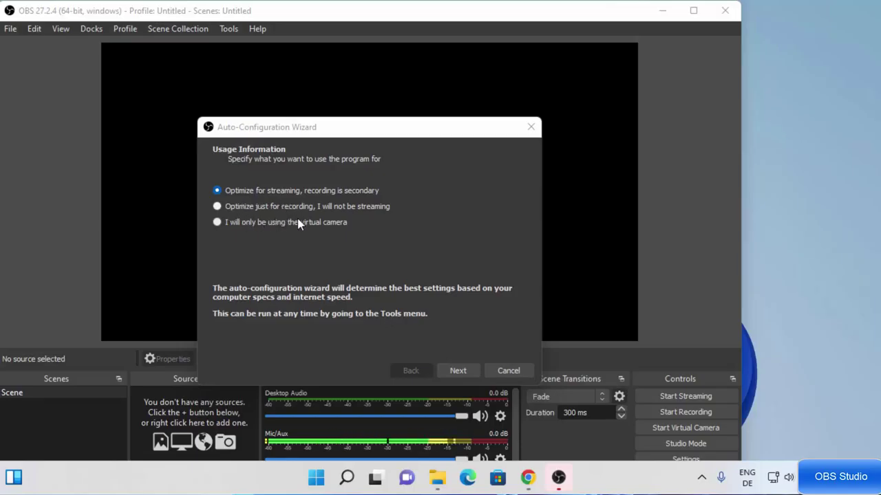
# Choose to optimize just for recording in the Auto-Configuration Wizard and set the base canvas resolution to 1920x1080.
pyautogui.click(217, 206)
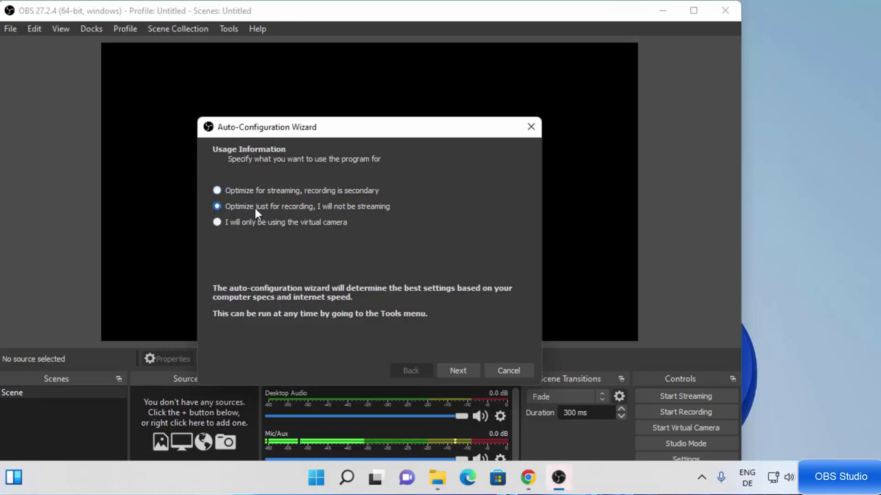
pyautogui.click(453, 373)
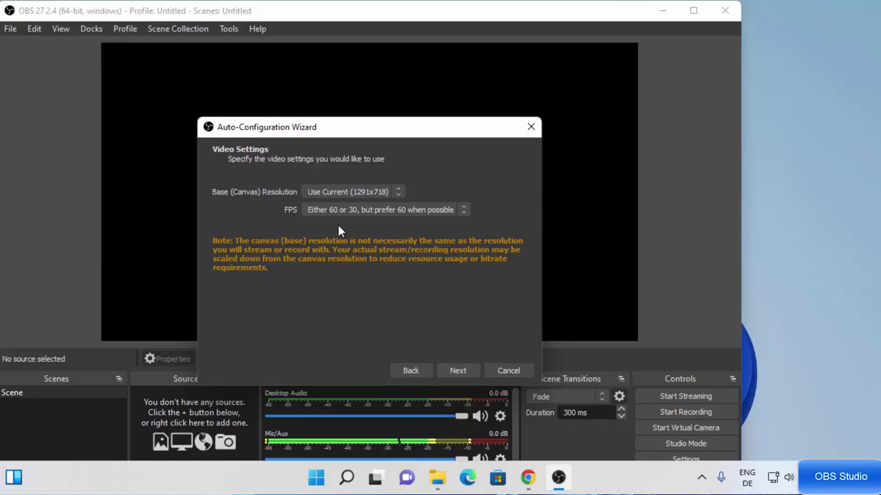
pyautogui.click(332, 193)
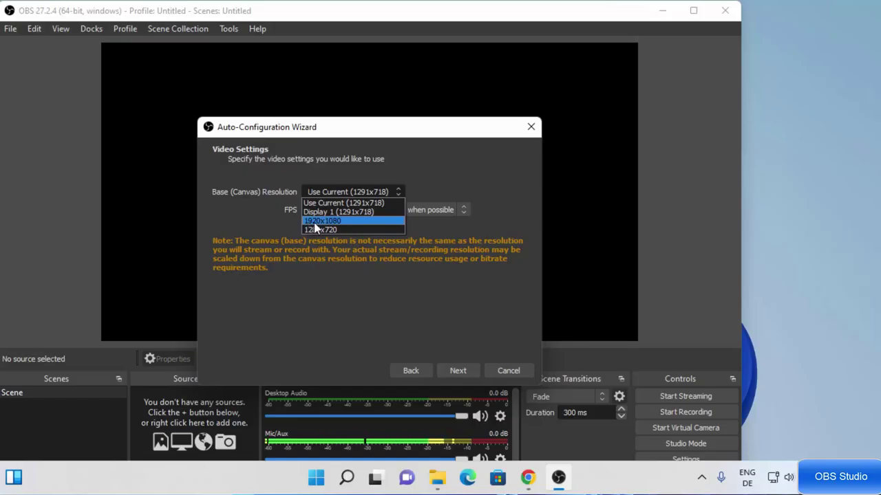
pyautogui.click(316, 222)
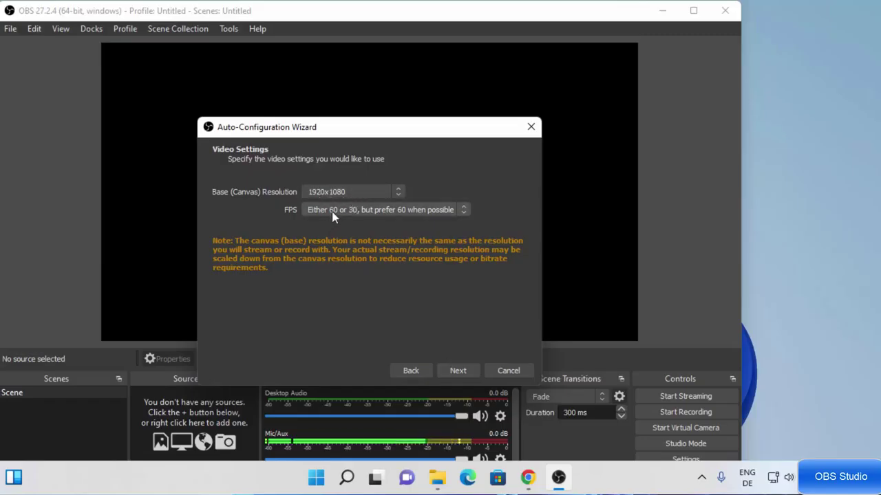
# Keep FPS at "Either 60 or 30, but prefer 60 when possible", run the configuration test and apply the suggested settings.
pyautogui.click(335, 212)
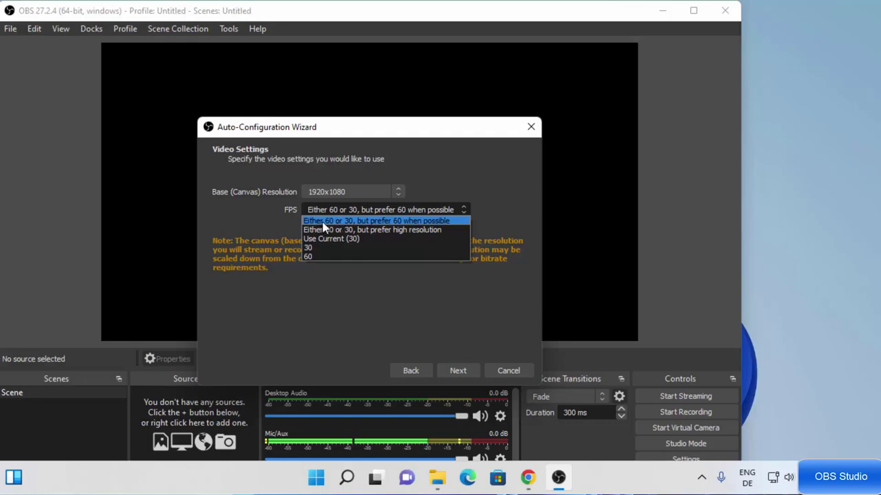
pyautogui.click(323, 228)
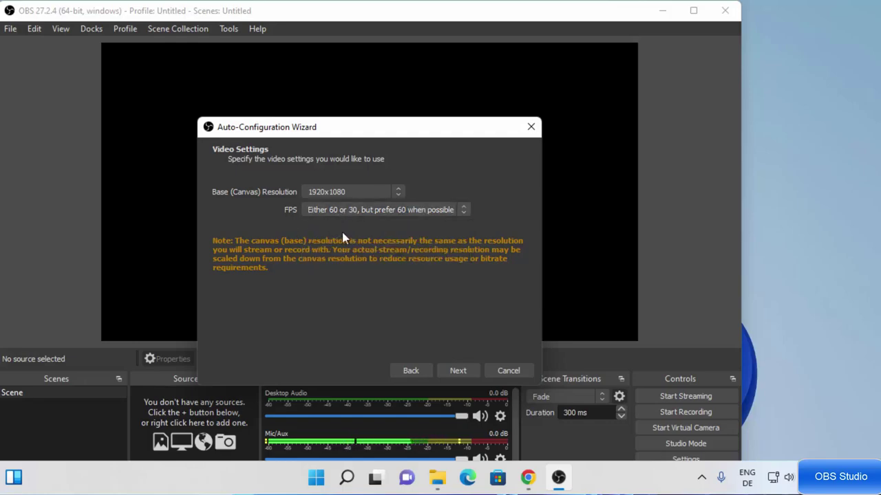
pyautogui.click(458, 371)
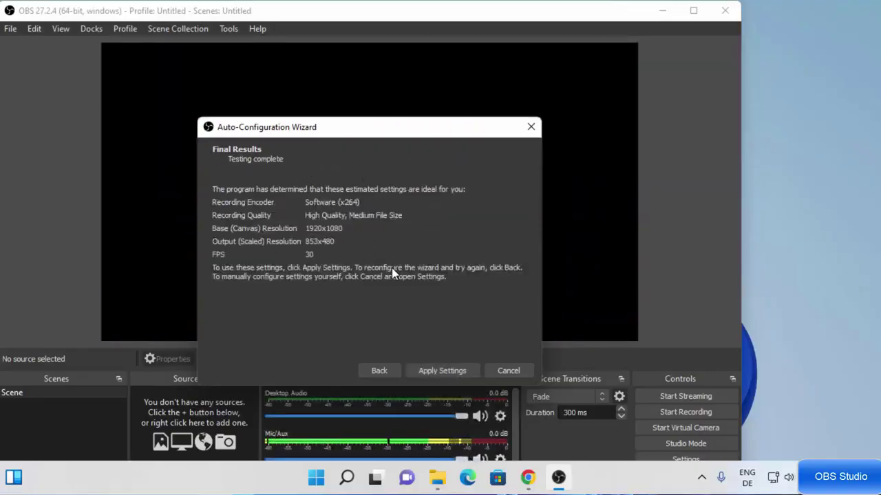
pyautogui.click(428, 373)
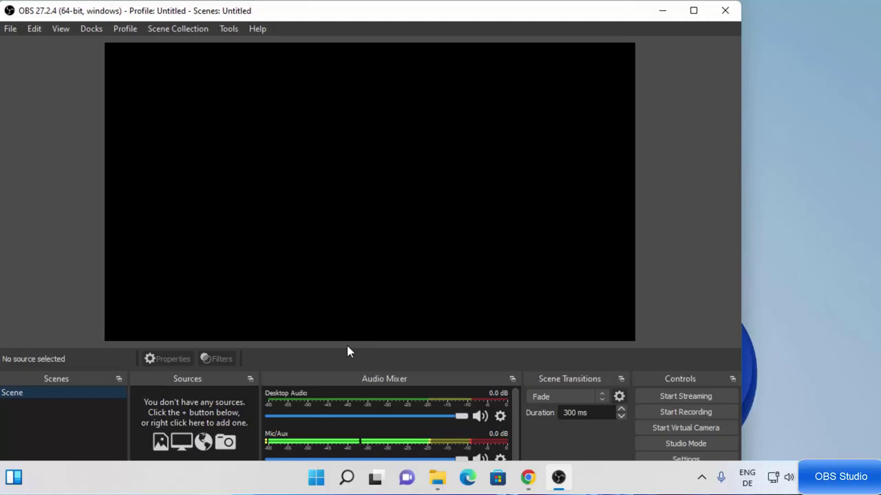
# Add a new Display Capture source named "Display Capture 1" to the scene.
pyautogui.rightClick(208, 409)
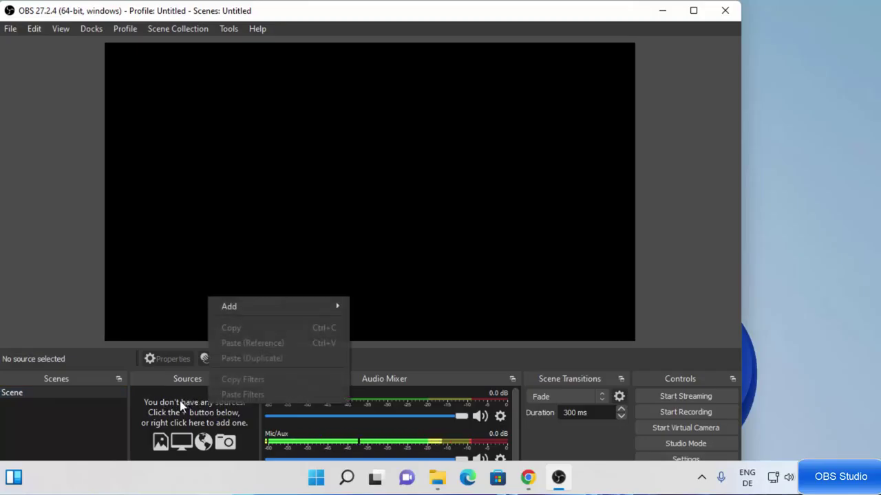
pyautogui.click(184, 412)
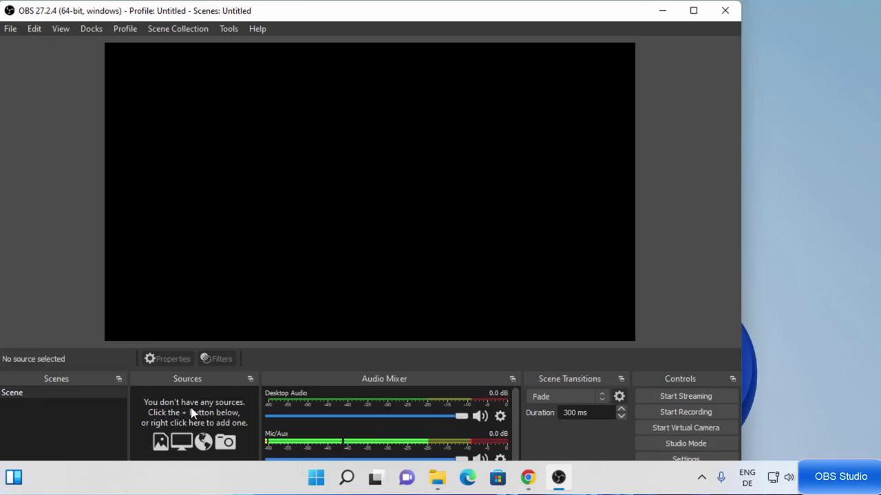
pyautogui.rightClick(192, 409)
pyautogui.moveTo(242, 309)
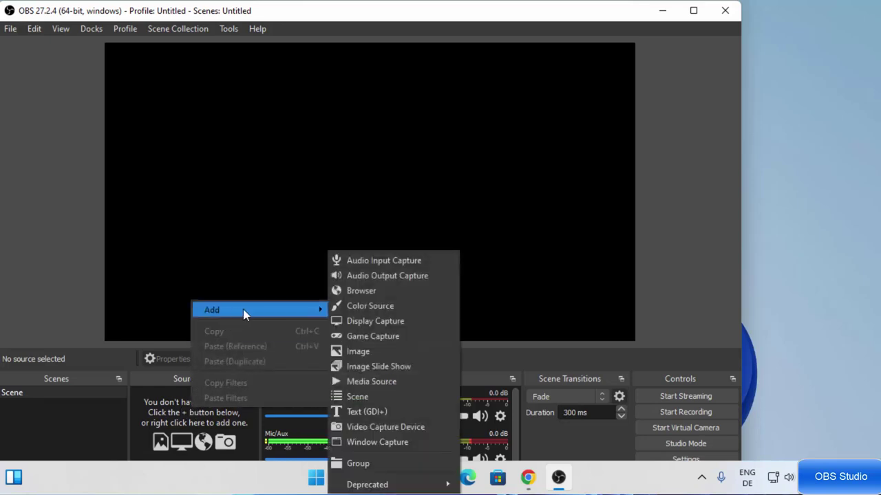
pyautogui.click(374, 321)
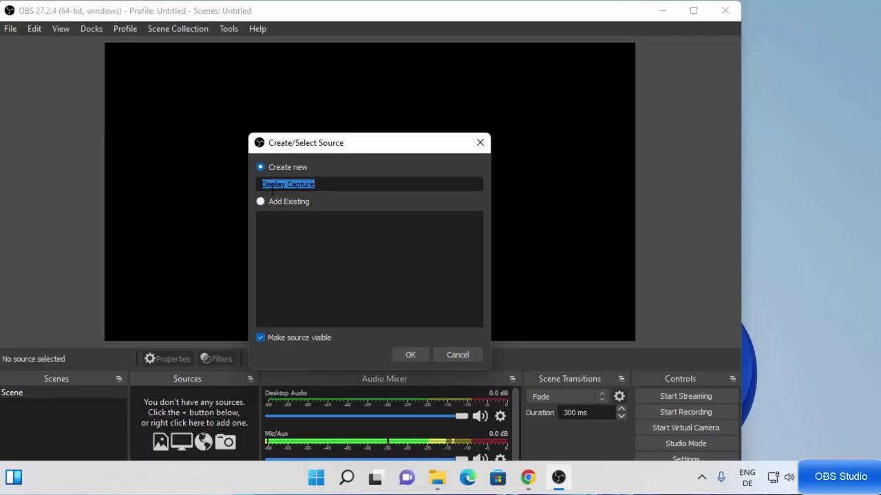
pyautogui.click(325, 188)
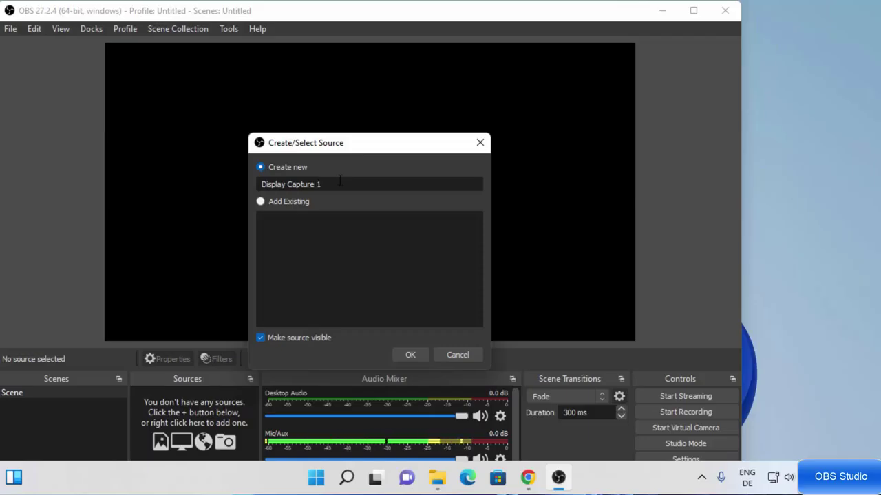
pyautogui.click(410, 356)
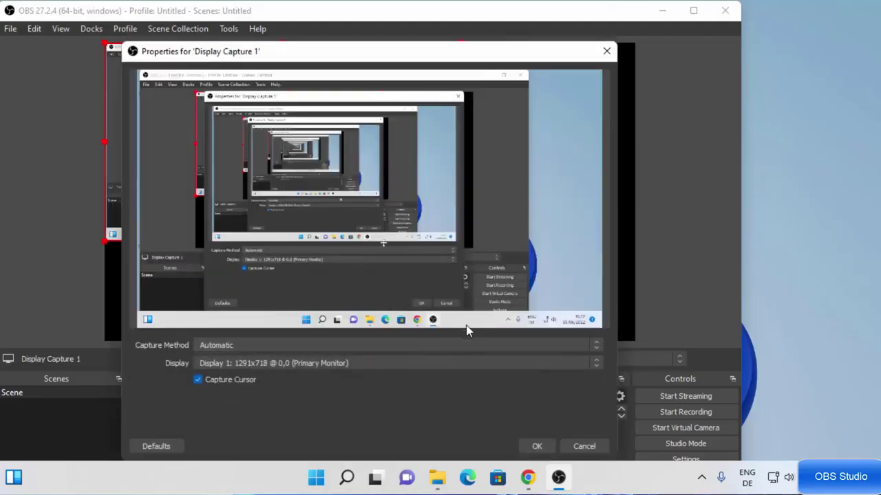
# Confirm Display Capture 1 with the Automatic capture method, Display 1 and cursor capture enabled, and enlarge its preview to fill the canvas.
pyautogui.moveTo(436, 57); pyautogui.dragTo(437, 36)
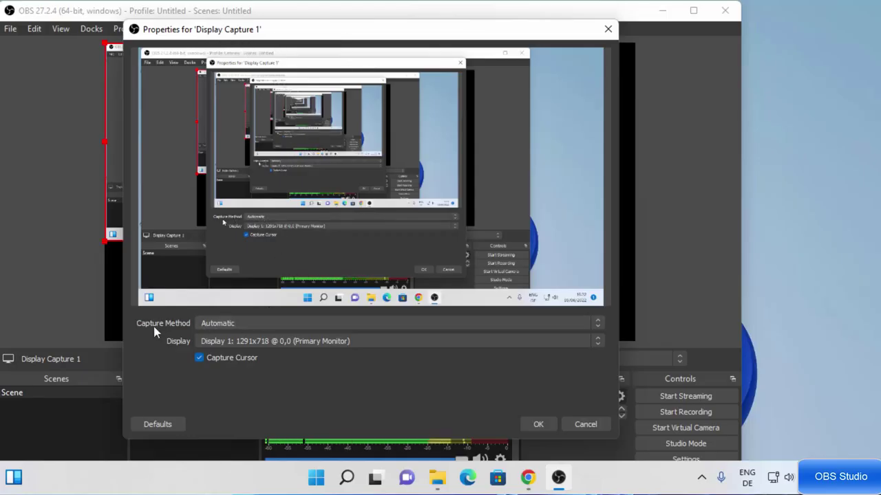
pyautogui.click(228, 323)
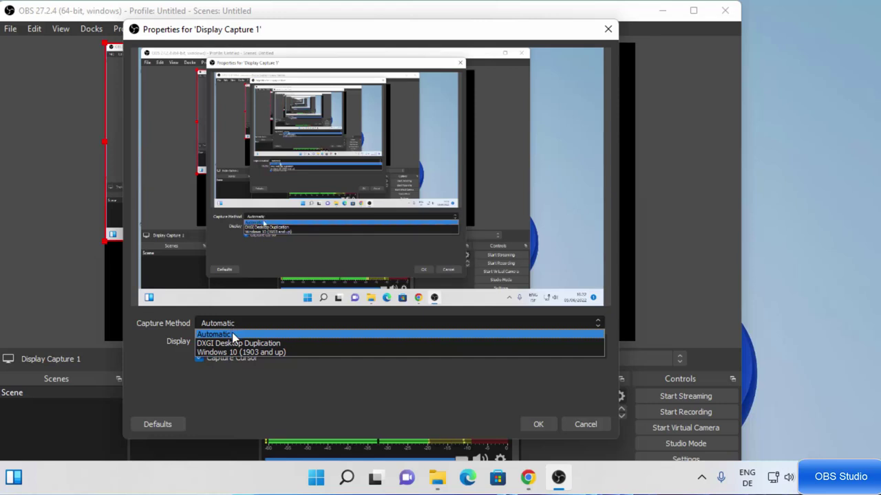
pyautogui.click(153, 345)
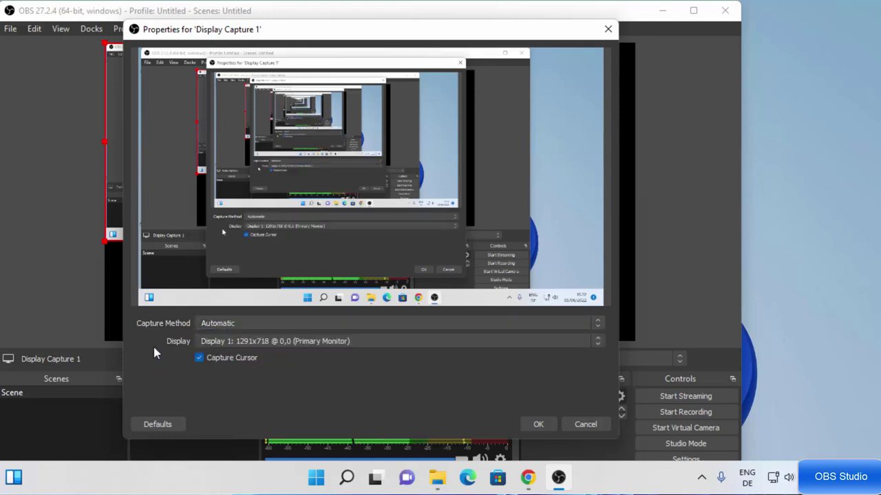
pyautogui.click(205, 342)
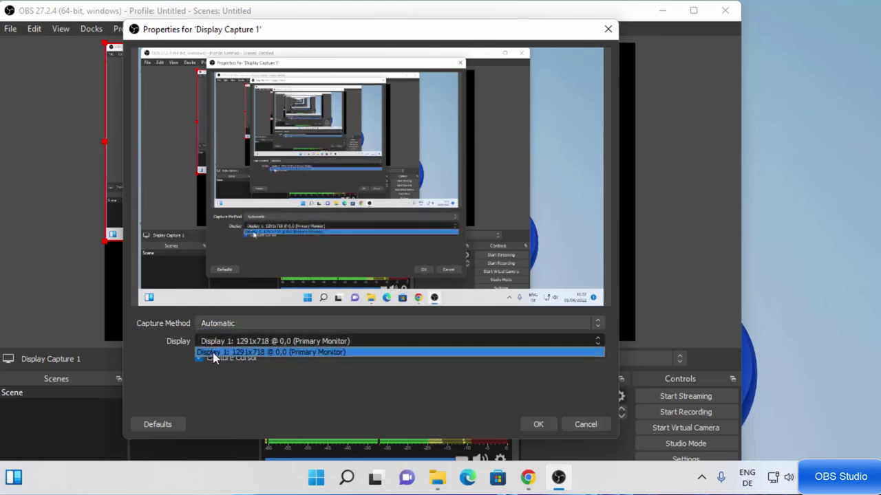
pyautogui.click(212, 352)
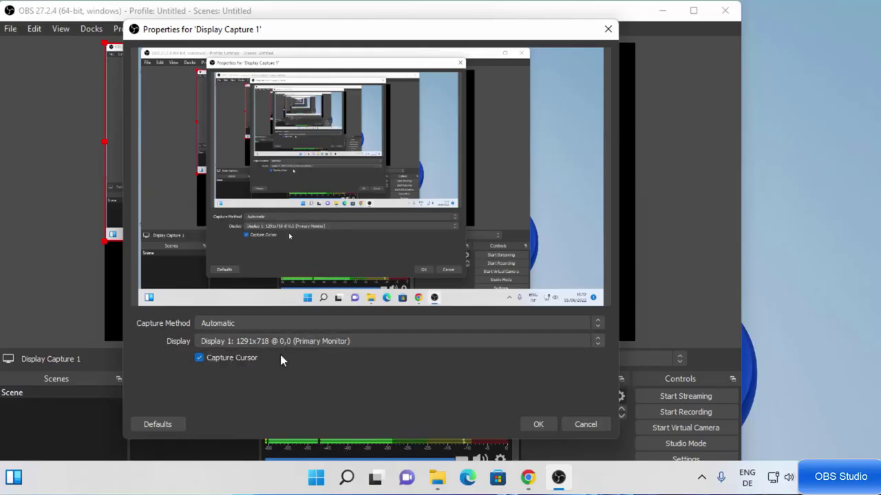
pyautogui.click(532, 424)
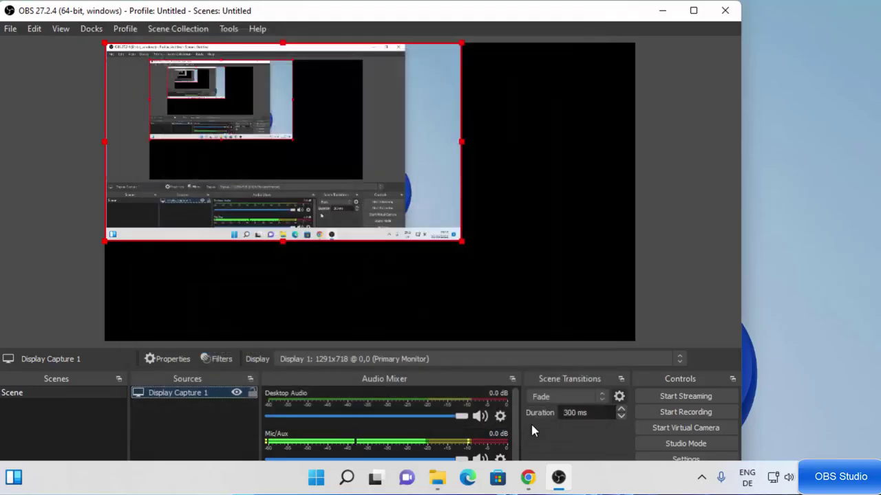
pyautogui.moveTo(461, 242); pyautogui.dragTo(590, 343)
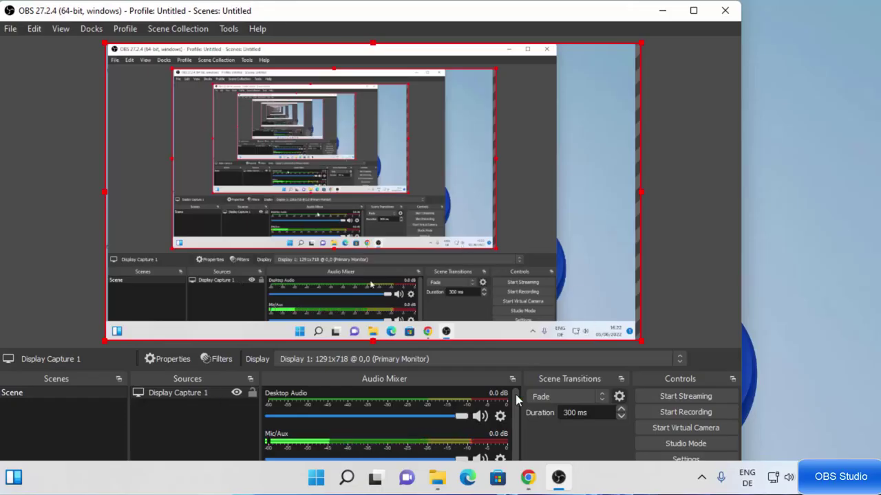
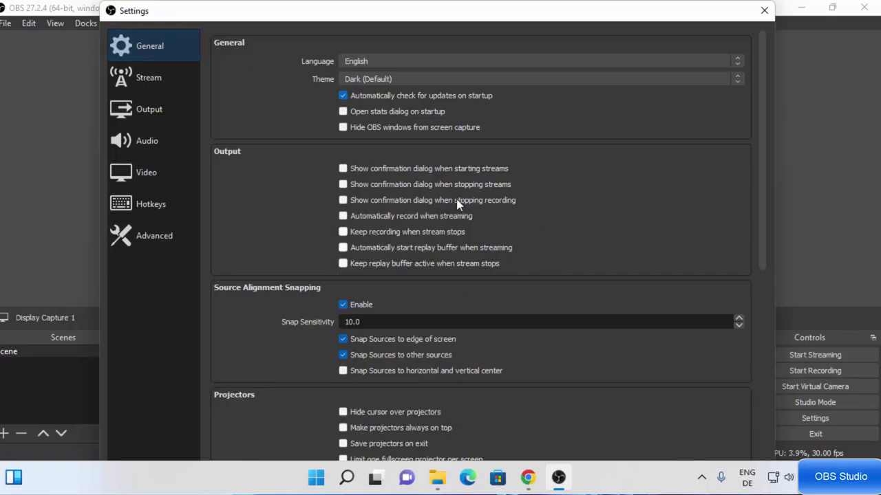
# Check the recording path in the Output settings and view the matching Videos folder in File Explorer, then return to OBS.
pyautogui.click(155, 83)
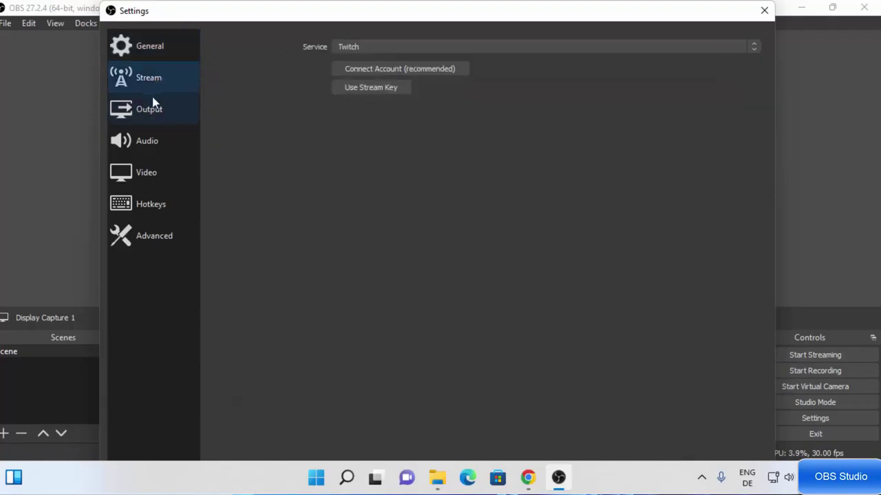
pyautogui.click(173, 111)
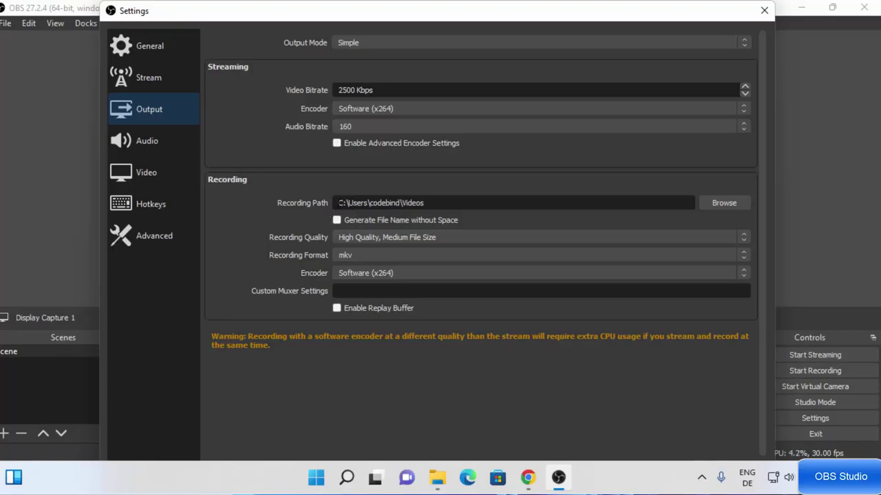
pyautogui.moveTo(339, 203); pyautogui.dragTo(425, 203)
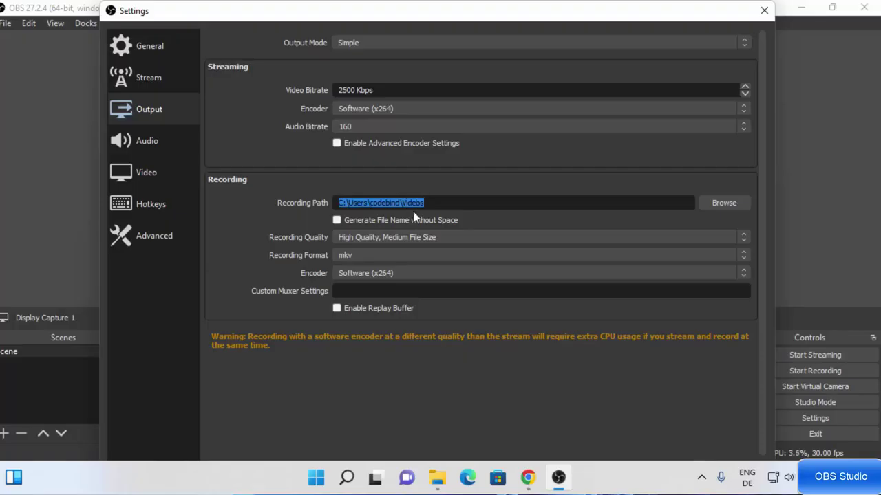
pyautogui.click(436, 484)
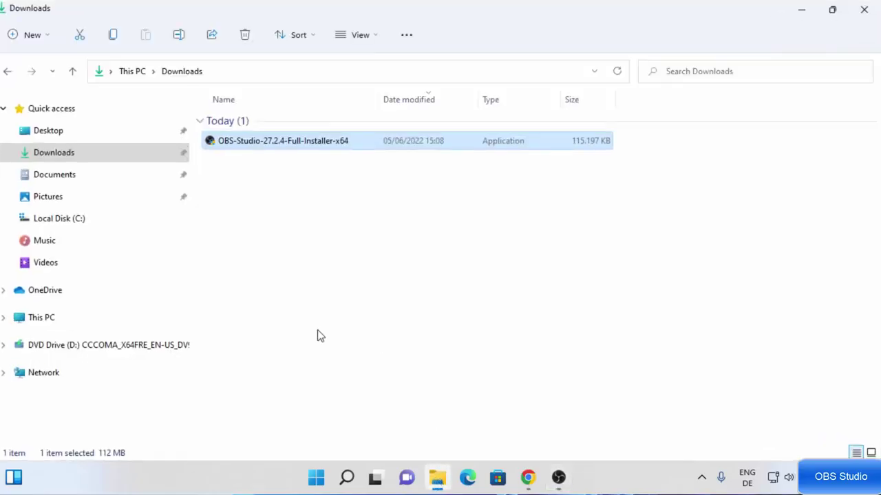
pyautogui.click(84, 269)
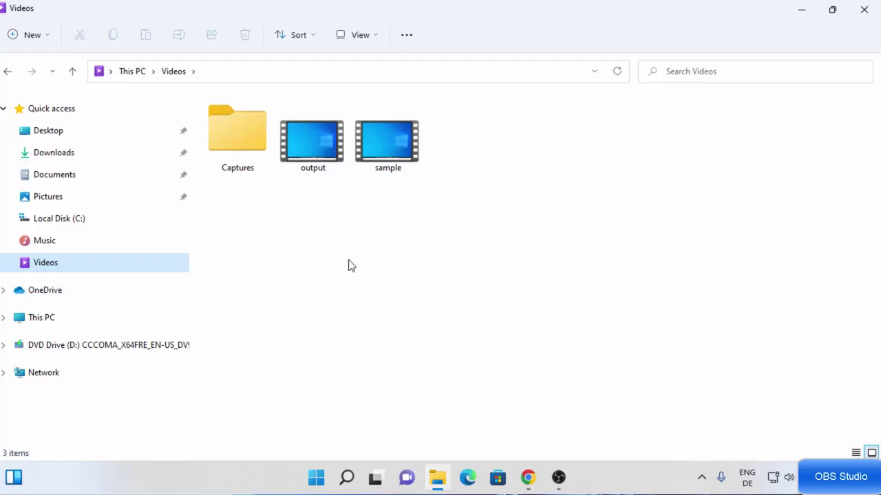
pyautogui.click(801, 10)
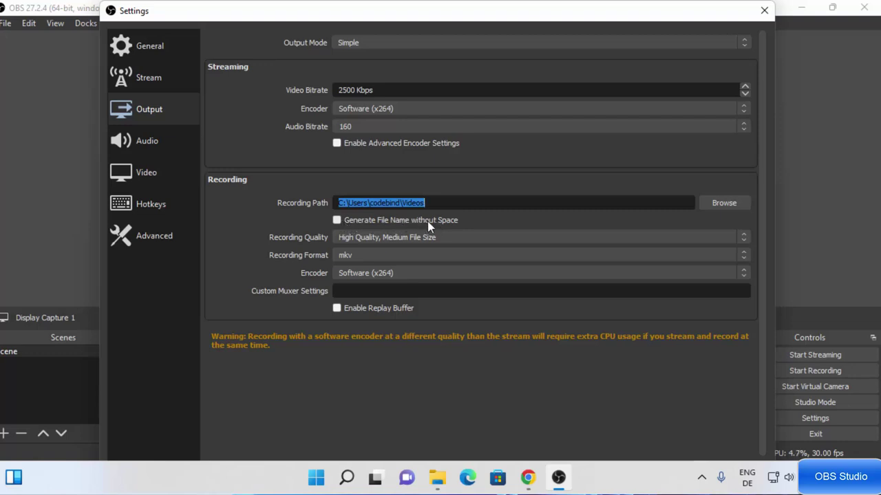
# Enable file names without spaces and set recordings to High Quality, Medium File Size, mp4 format and the Software (x264) encoder.
pyautogui.click(338, 221)
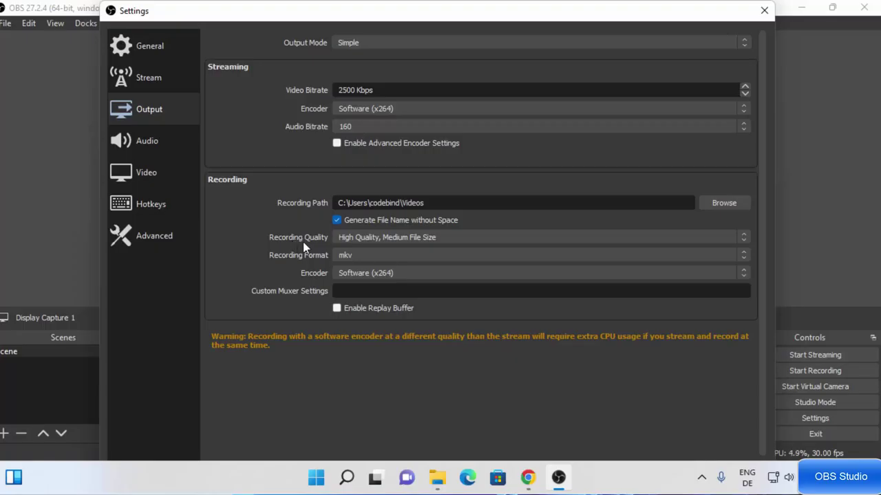
pyautogui.click(362, 238)
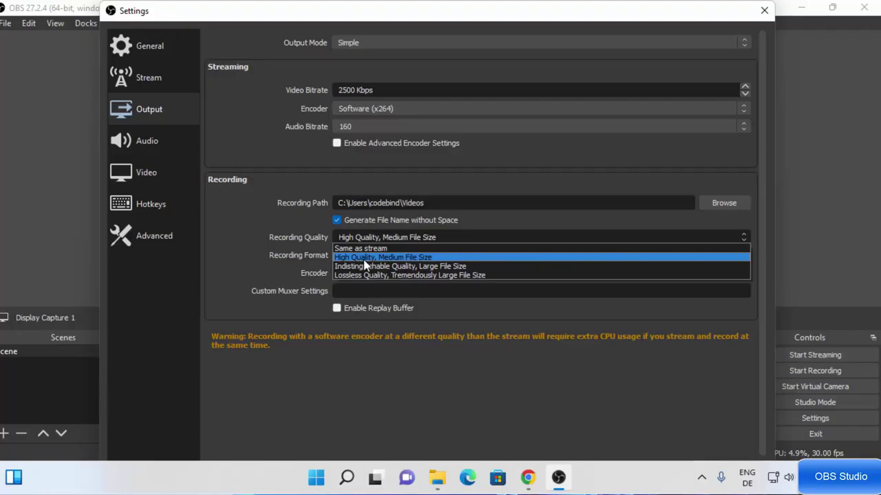
pyautogui.click(364, 259)
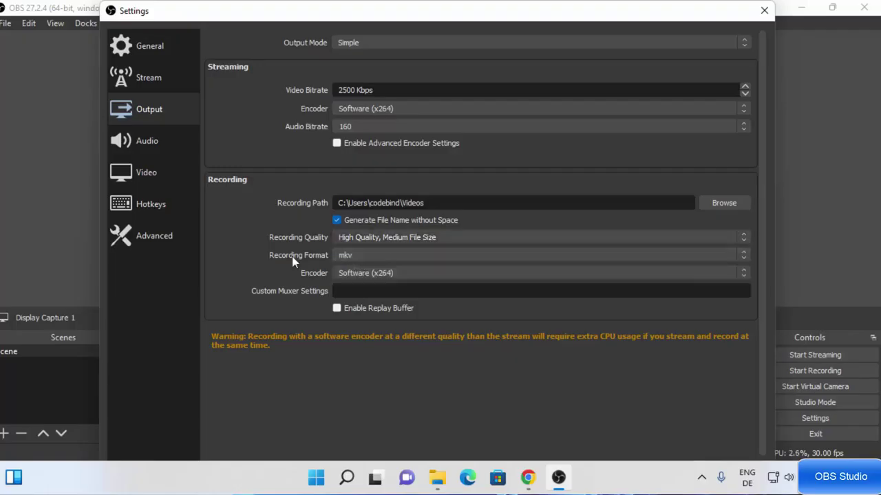
pyautogui.click(352, 252)
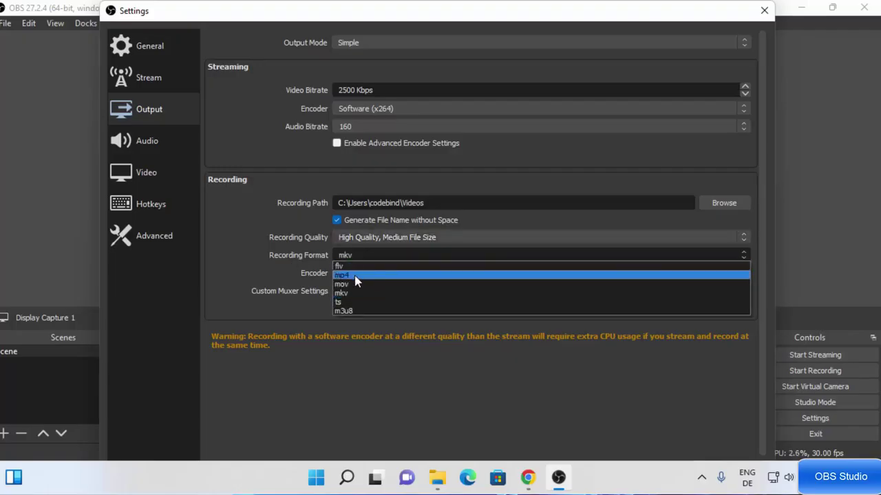
pyautogui.click(358, 276)
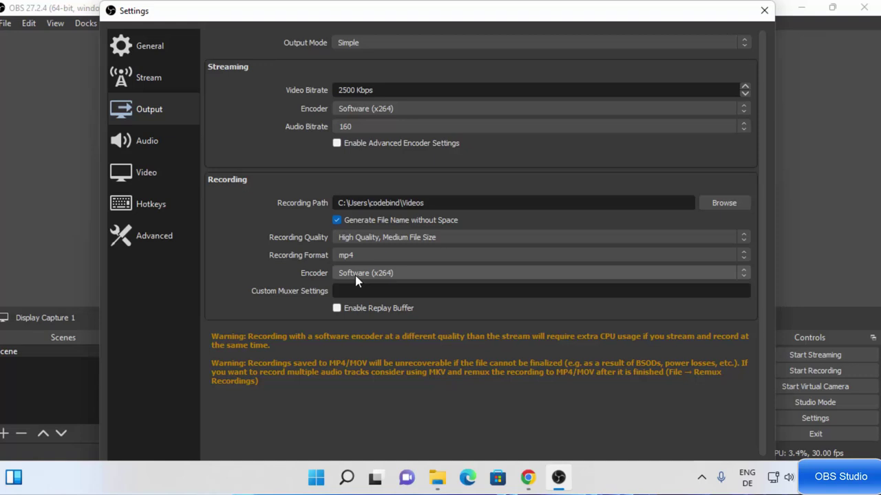
pyautogui.click(352, 274)
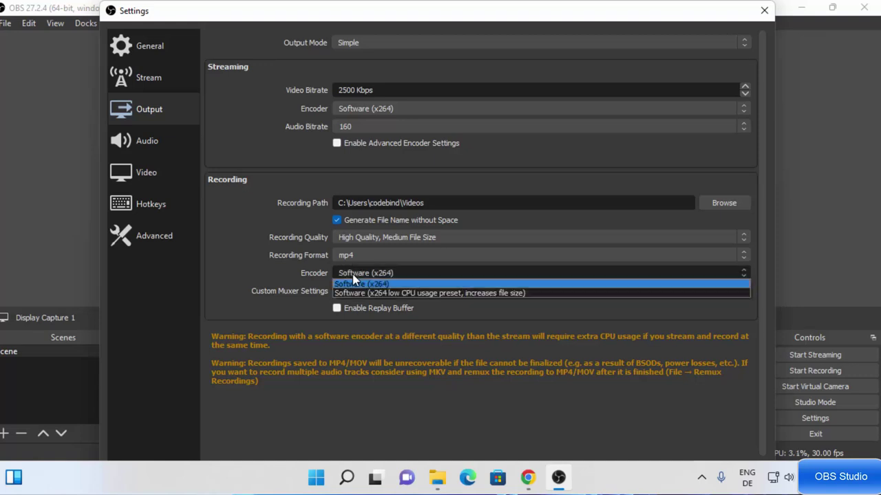
pyautogui.click(350, 283)
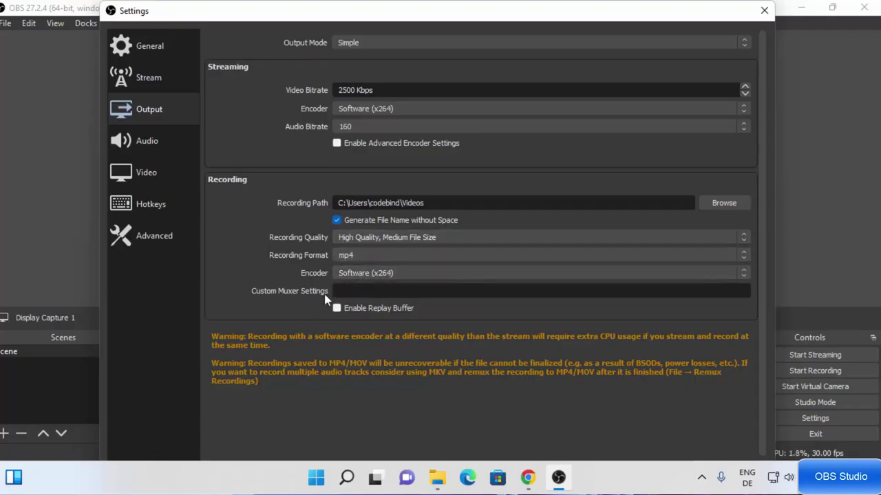
# Review the available devices for Desktop Audio and Mic/Auxiliary Audio in the audio settings.
pyautogui.click(144, 143)
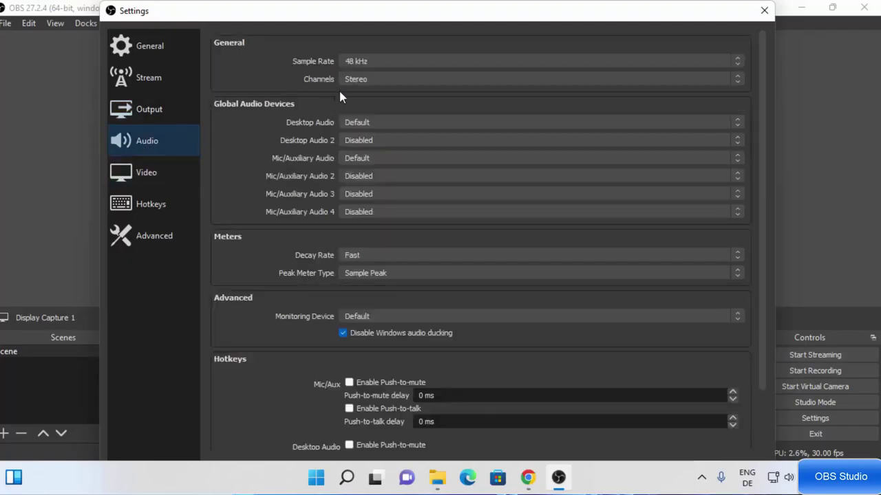
pyautogui.click(361, 122)
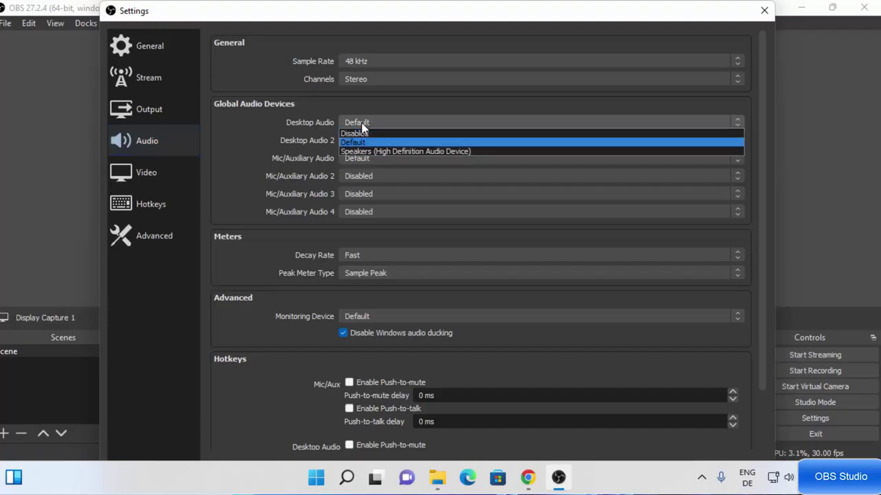
pyautogui.click(335, 151)
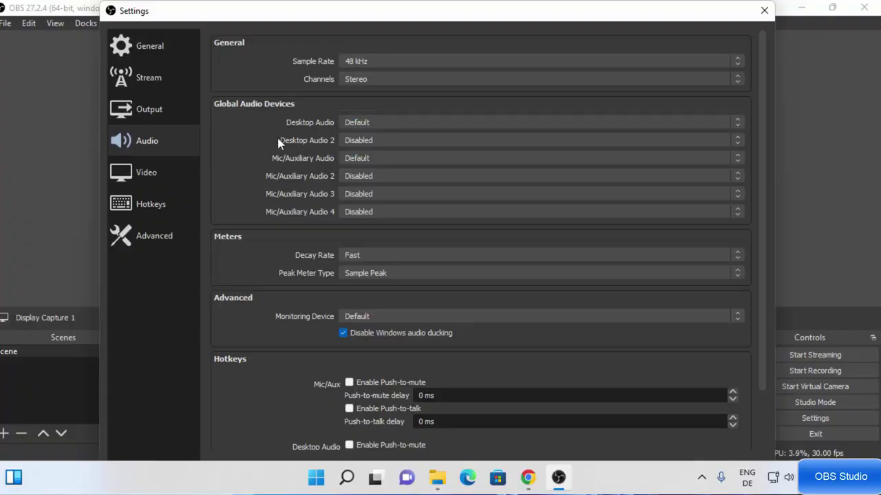
pyautogui.click(363, 158)
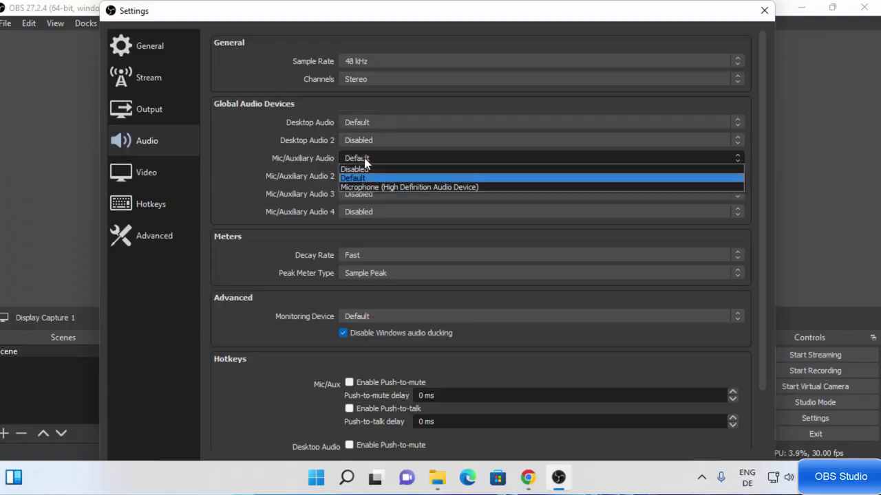
pyautogui.click(286, 176)
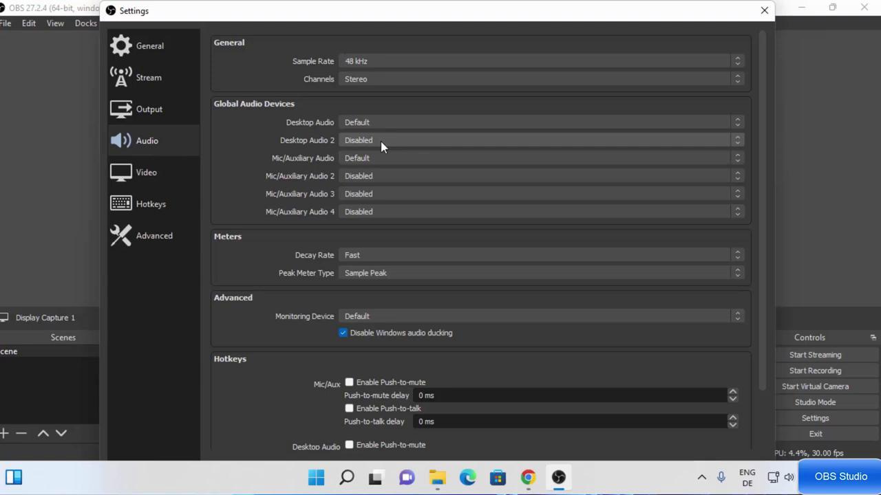
# Set the base canvas resolution to 1291x718 in the video settings.
pyautogui.click(157, 178)
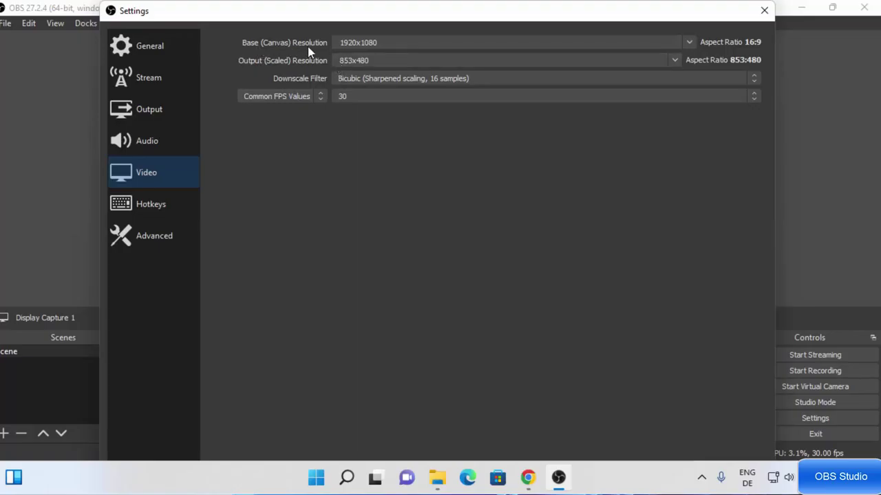
pyautogui.click(395, 43)
pyautogui.click(688, 43)
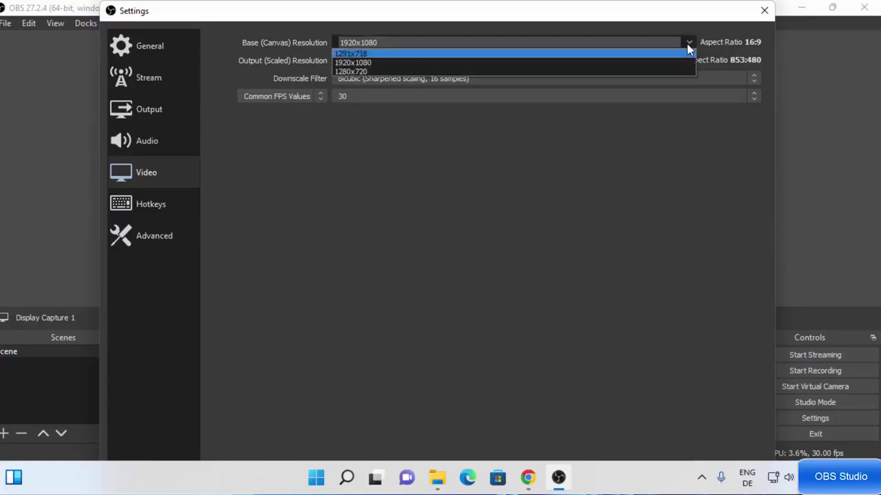
pyautogui.click(649, 53)
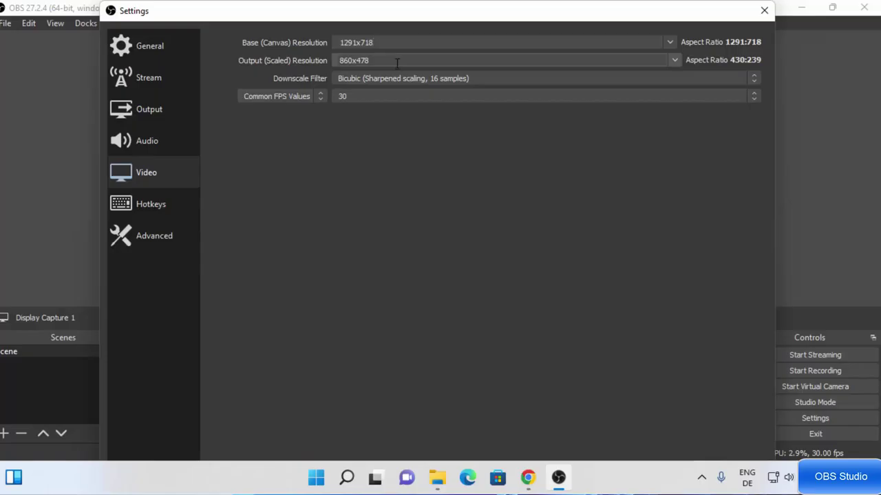
# Keep the output resolution at 860x478 and the downscale filter at Bicubic (Sharpened scaling, 16 samples), and apply the settings.
pyautogui.click(674, 60)
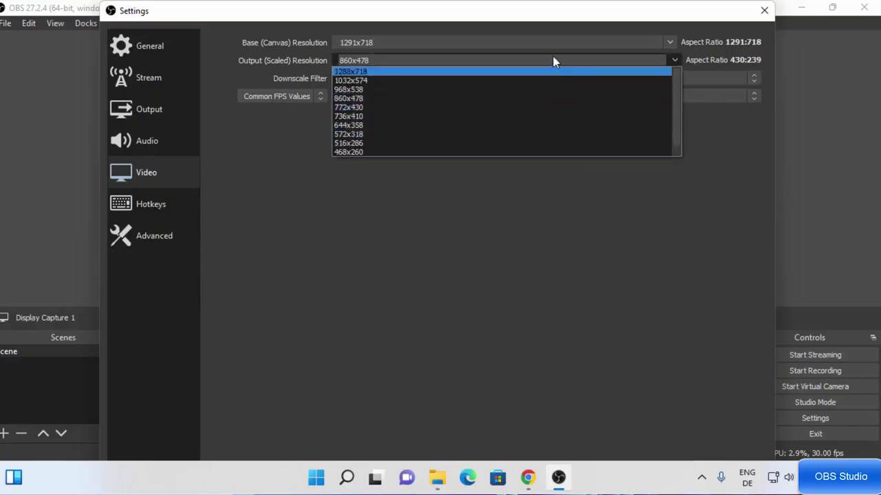
pyautogui.click(751, 173)
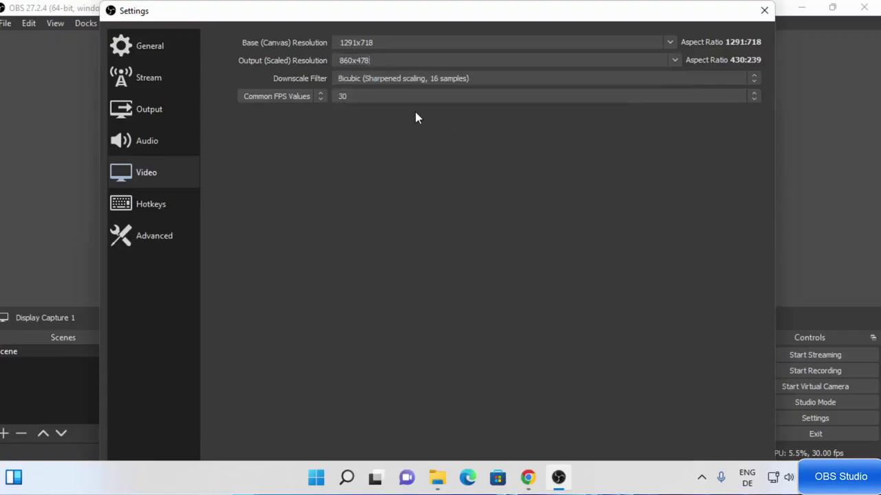
pyautogui.click(385, 81)
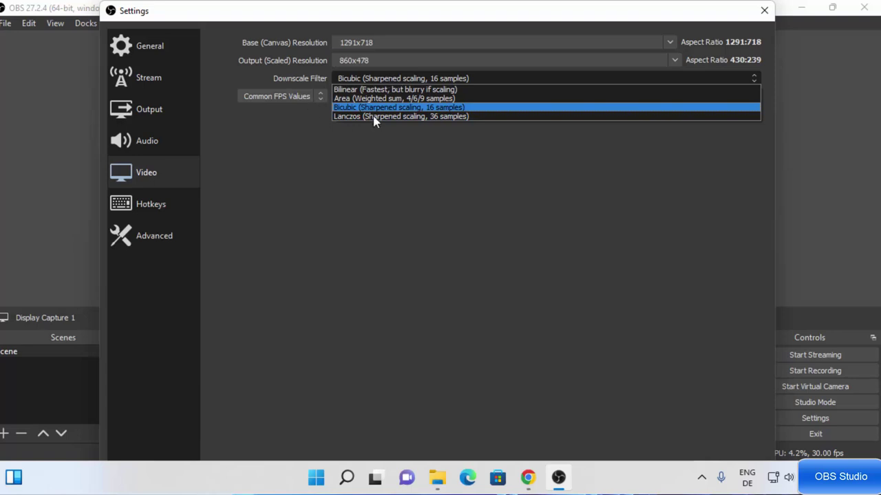
pyautogui.click(290, 151)
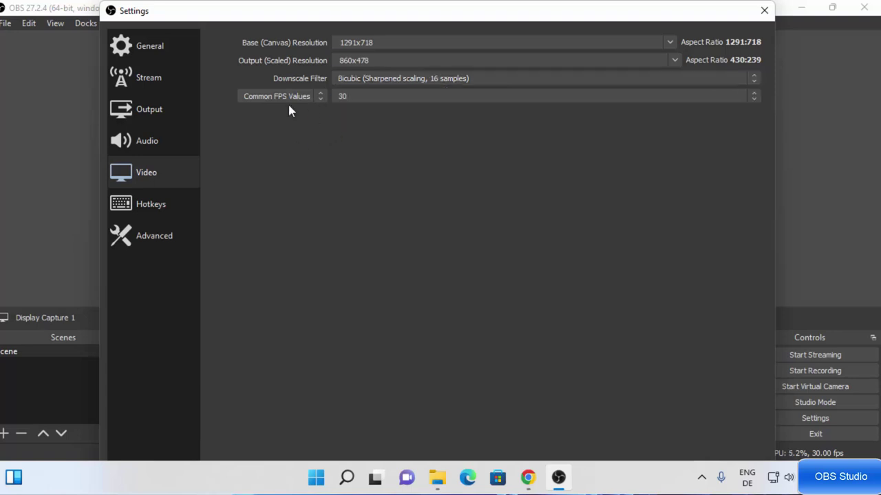
pyautogui.moveTo(199, 11); pyautogui.dragTo(236, 24)
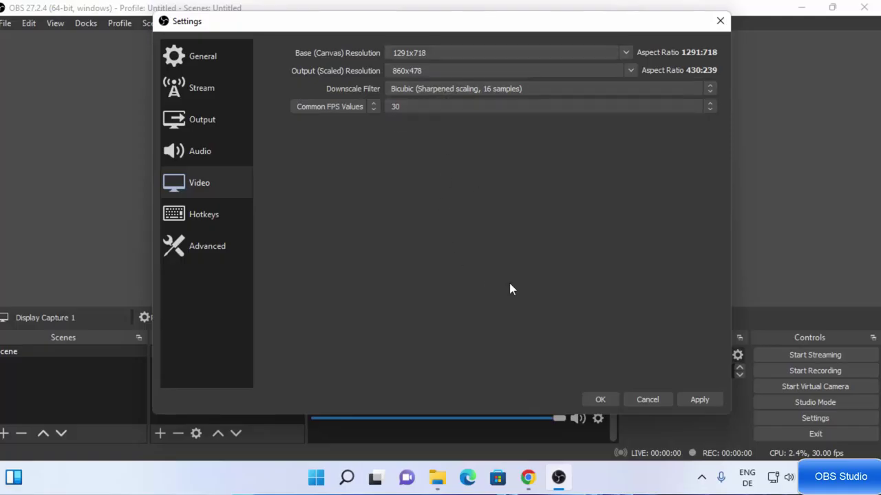
pyautogui.click(706, 401)
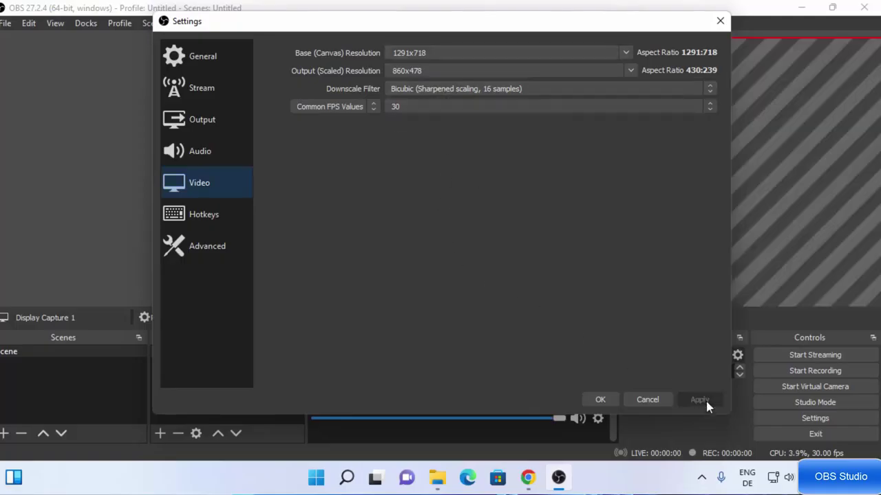
# Confirm the settings, then start recording the screen and minimize the OBS window.
pyautogui.click(600, 399)
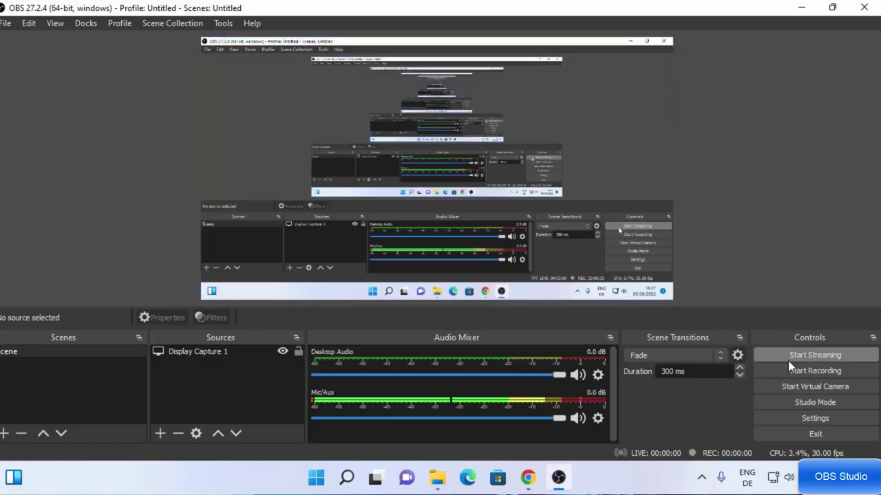
pyautogui.click(795, 373)
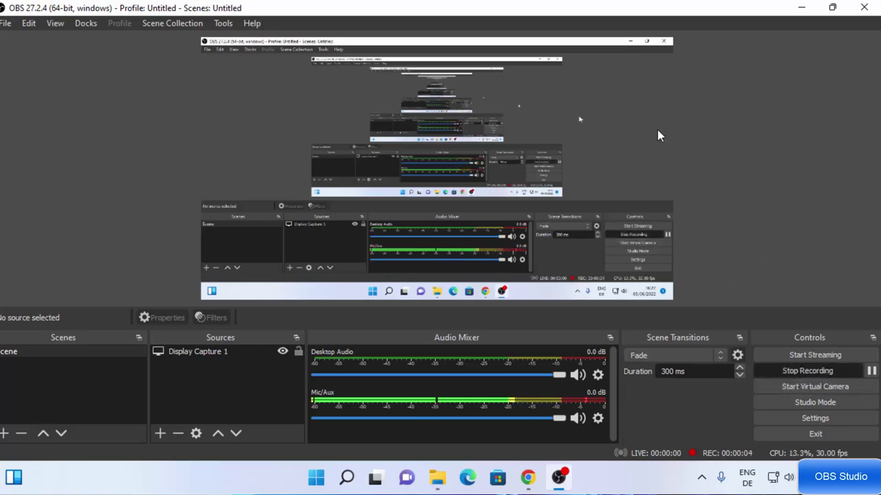
pyautogui.click(801, 8)
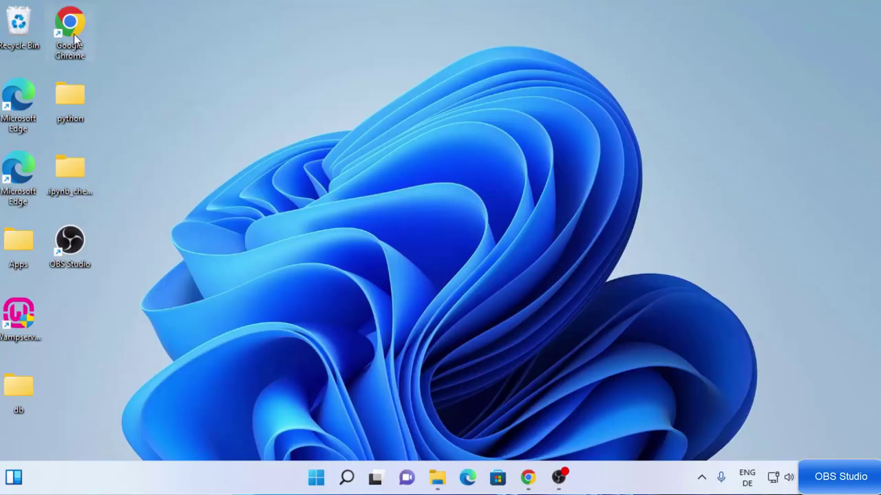
# While recording, show the OBS download page in Chrome without its downloads bar and the Videos folder in File Explorer, minimizing both windows.
pyautogui.click(528, 477)
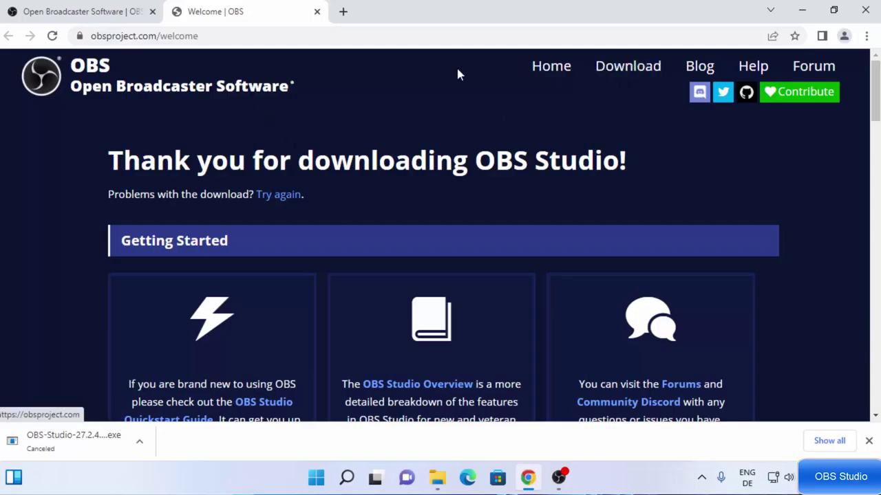
pyautogui.click(610, 73)
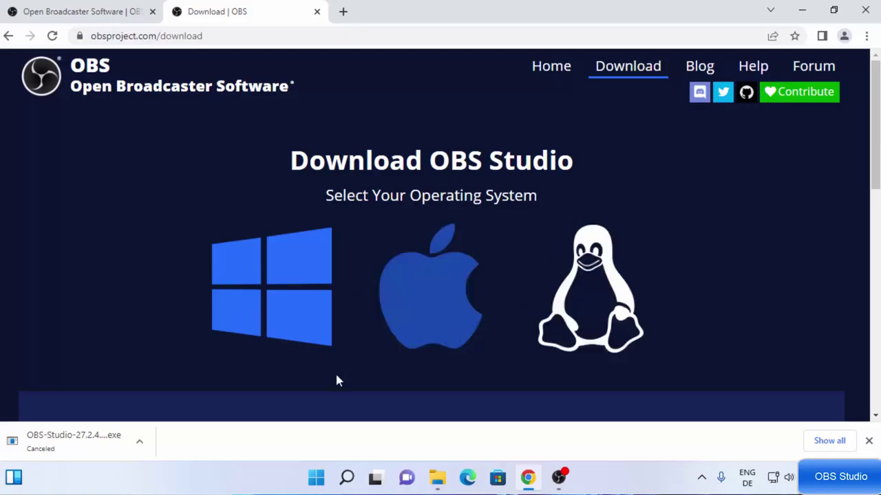
pyautogui.click(867, 441)
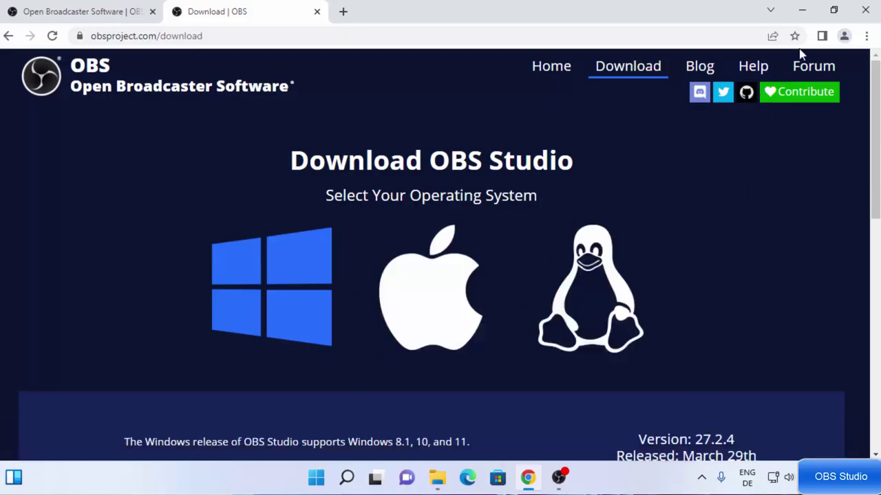
pyautogui.click(802, 11)
pyautogui.click(437, 477)
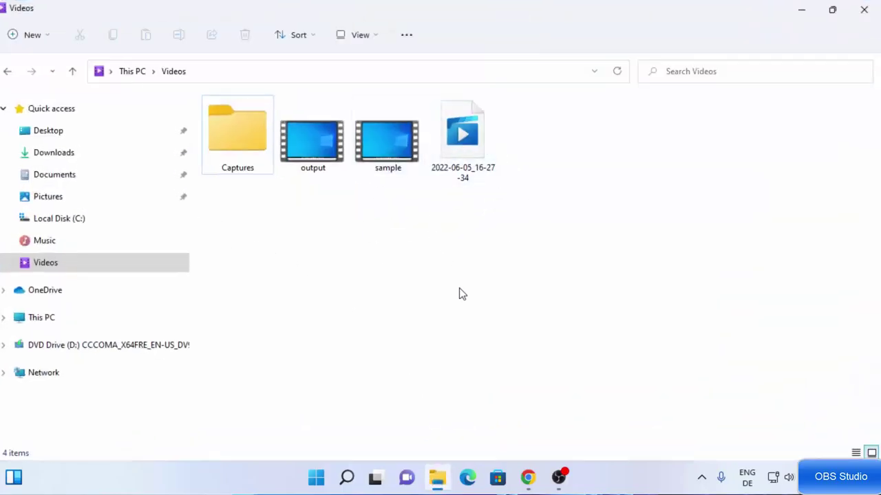
pyautogui.click(802, 9)
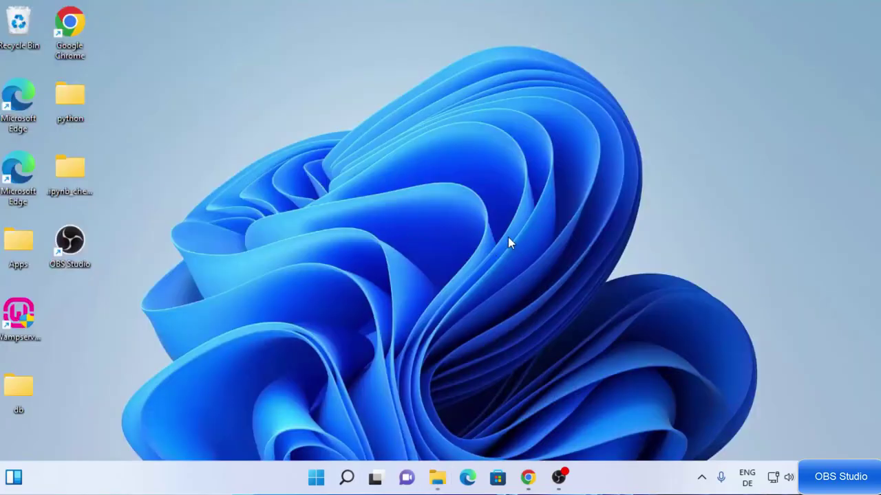
# Switch back to OBS Studio, stop the recording and minimize the window.
pyautogui.click(558, 477)
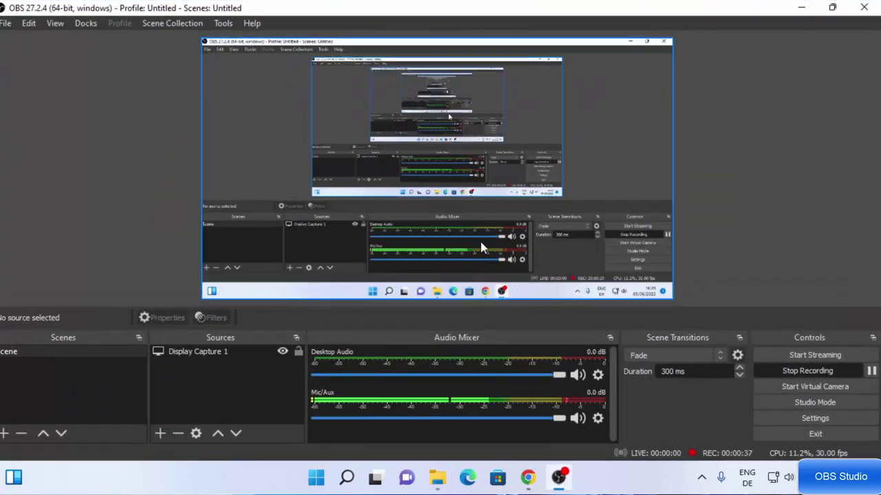
pyautogui.click(850, 371)
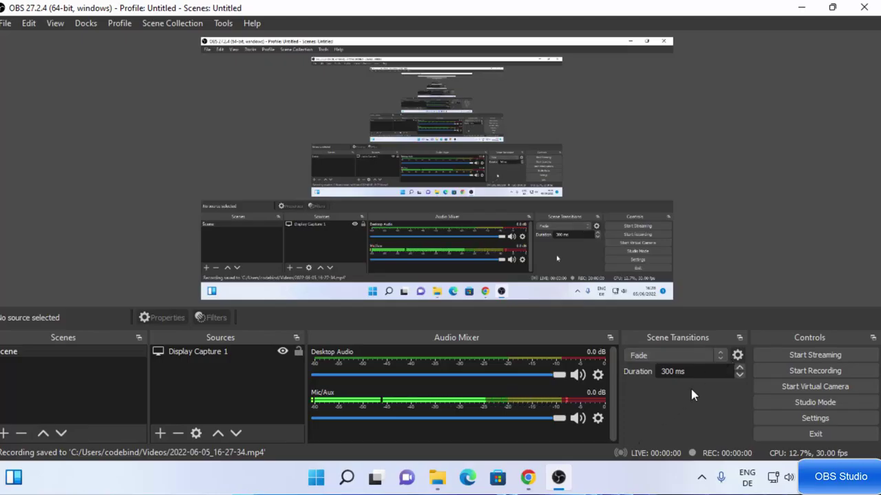
pyautogui.click(801, 7)
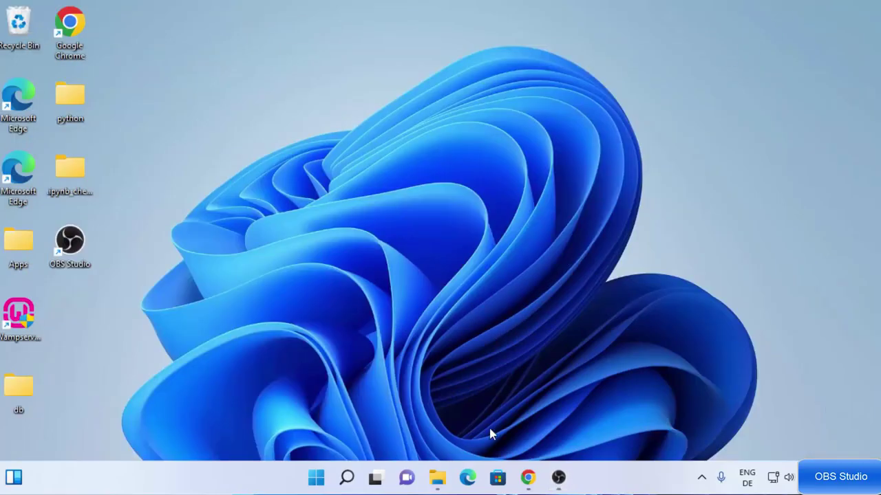
# Switch to File Explorer and open the recording 2022-06-05_16-27-34 from the Videos folder with Movies & TV.
pyautogui.click(437, 478)
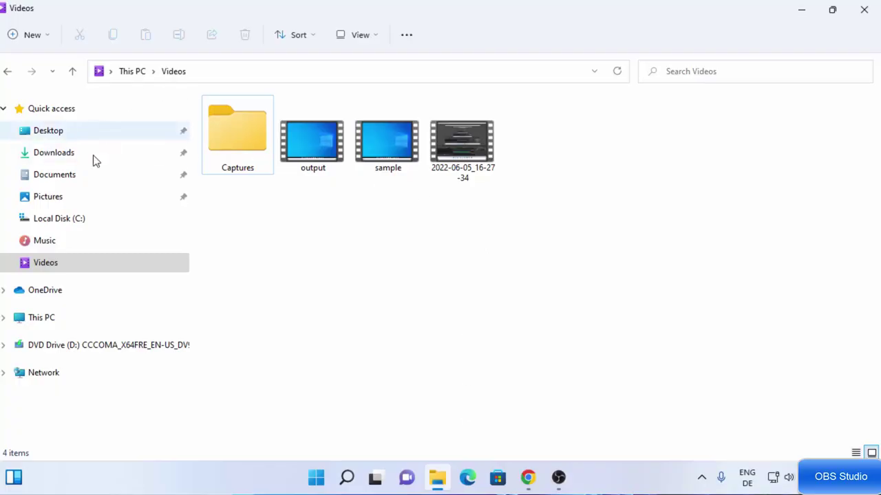
pyautogui.click(74, 243)
pyautogui.click(71, 267)
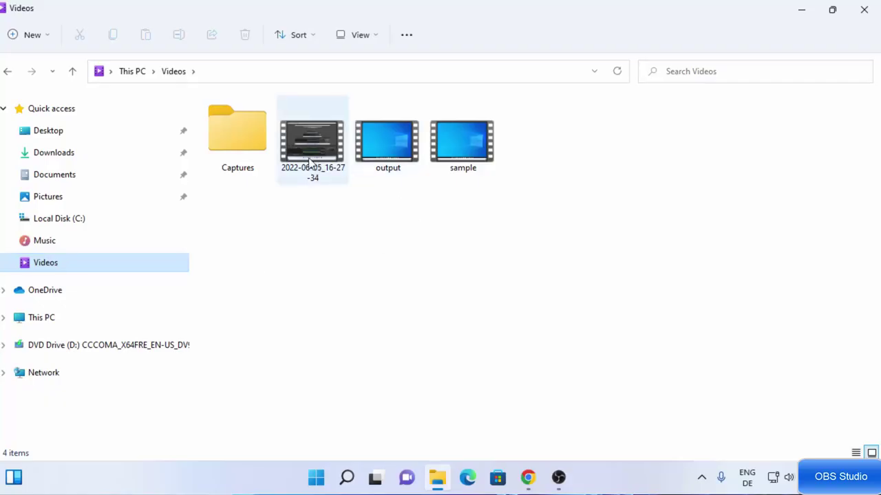
pyautogui.moveTo(313, 165)
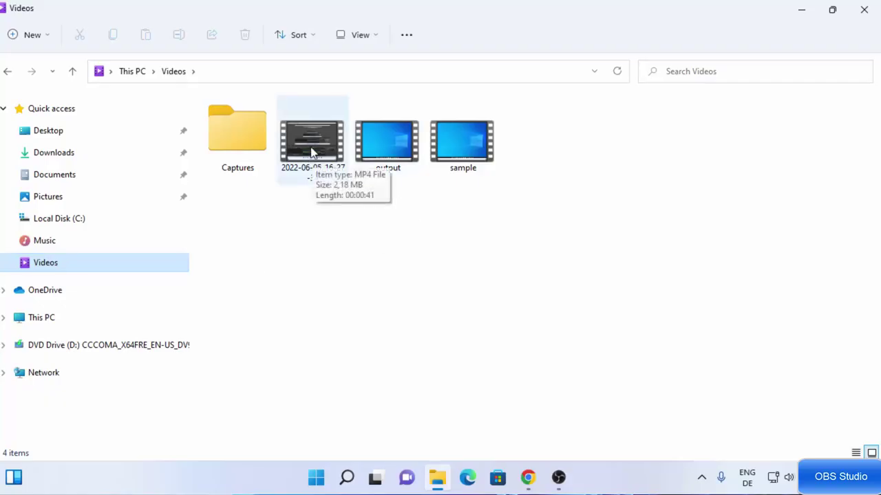
pyautogui.click(313, 153)
pyautogui.doubleClick(311, 152)
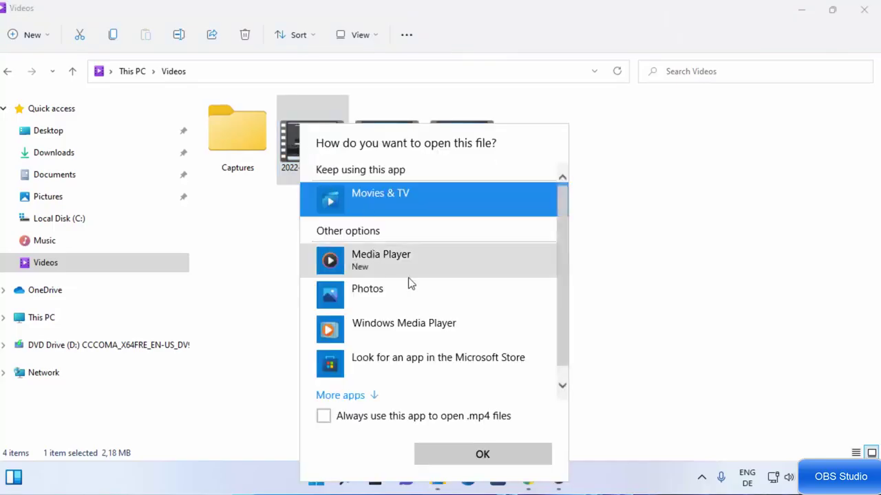
pyautogui.scroll(-1, 496, 291)
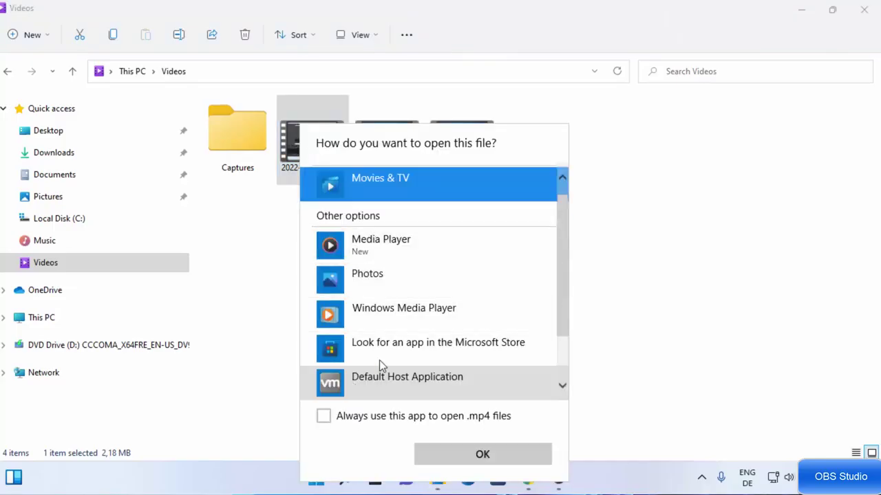
pyautogui.scroll(-2, 379, 366)
pyautogui.doubleClick(433, 307)
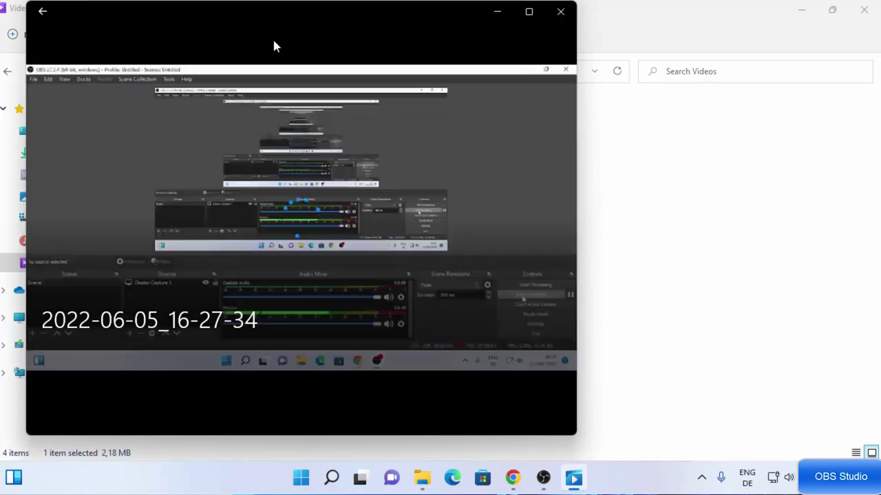
# Review the recorded video by skipping ahead through its playback, dismissing the Photos app tip, and close the player.
pyautogui.moveTo(308, 41); pyautogui.dragTo(398, 52)
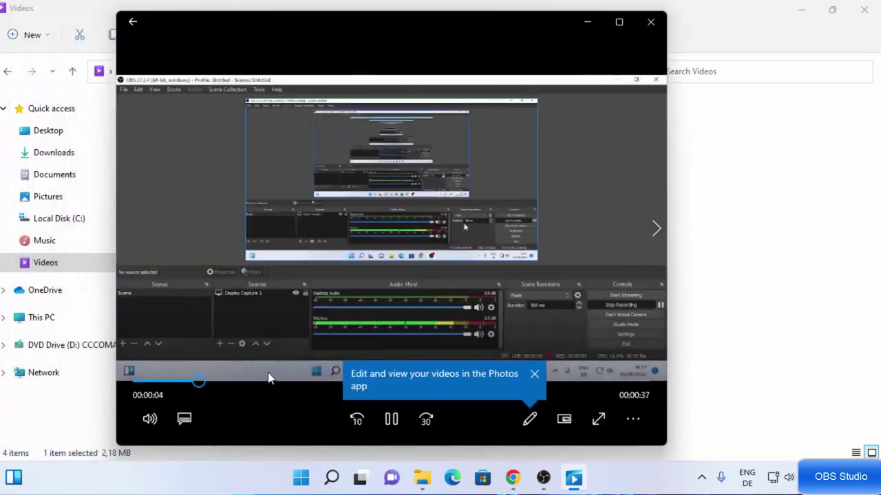
pyautogui.click(296, 383)
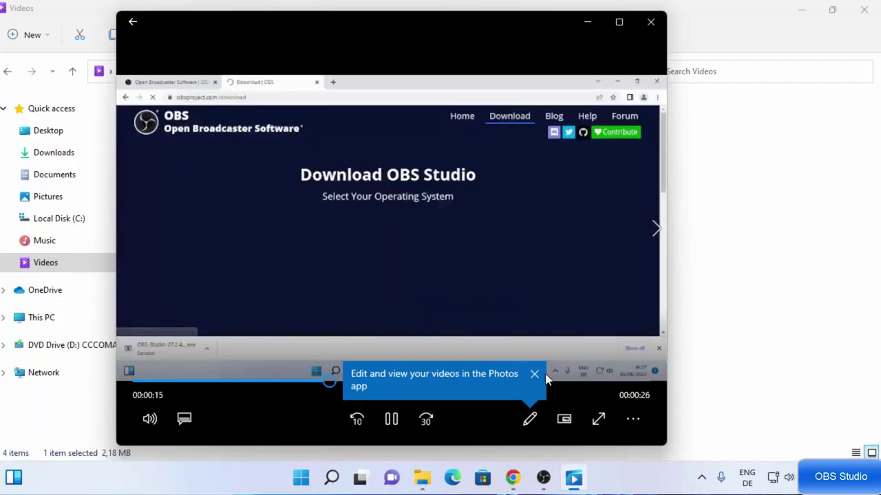
pyautogui.click(533, 374)
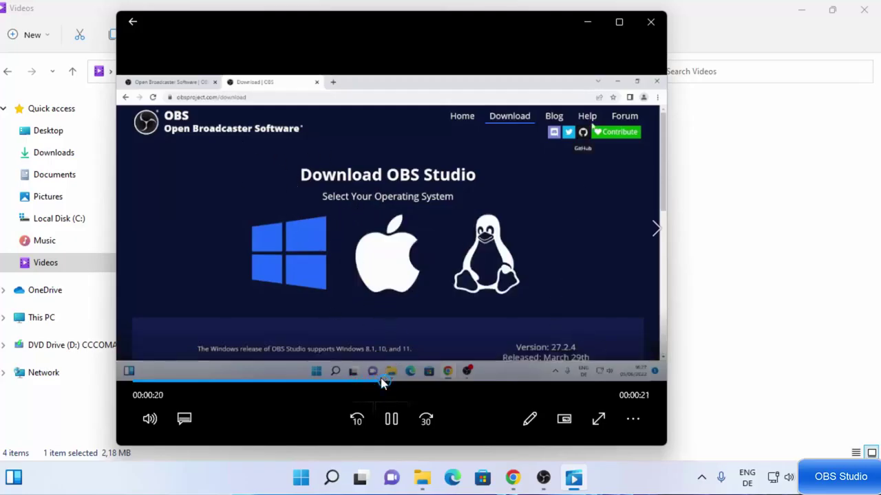
pyautogui.moveTo(383, 383); pyautogui.dragTo(494, 383)
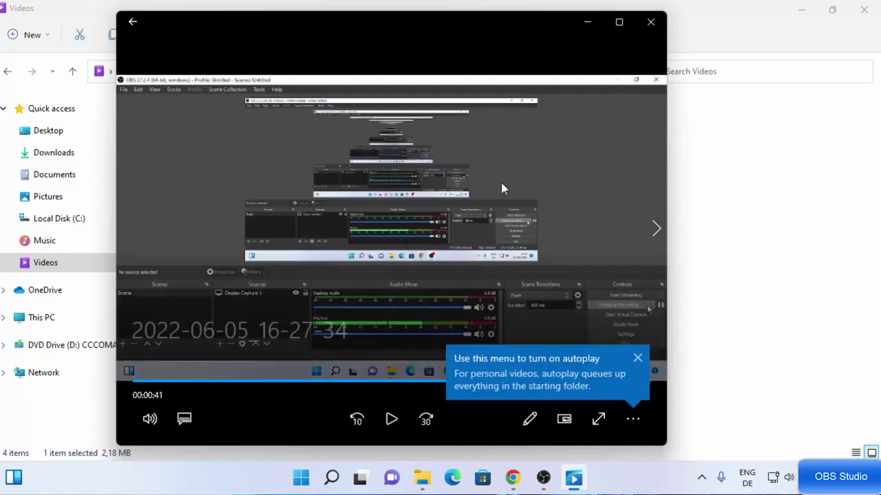
pyautogui.click(650, 22)
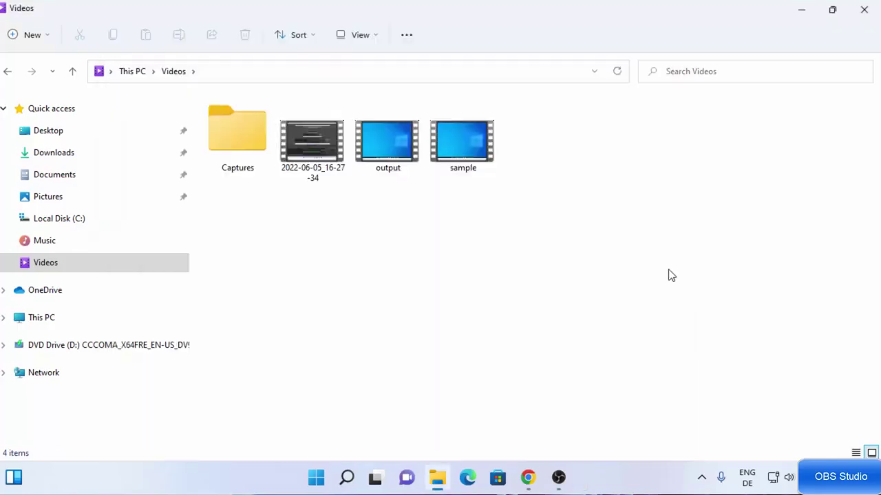